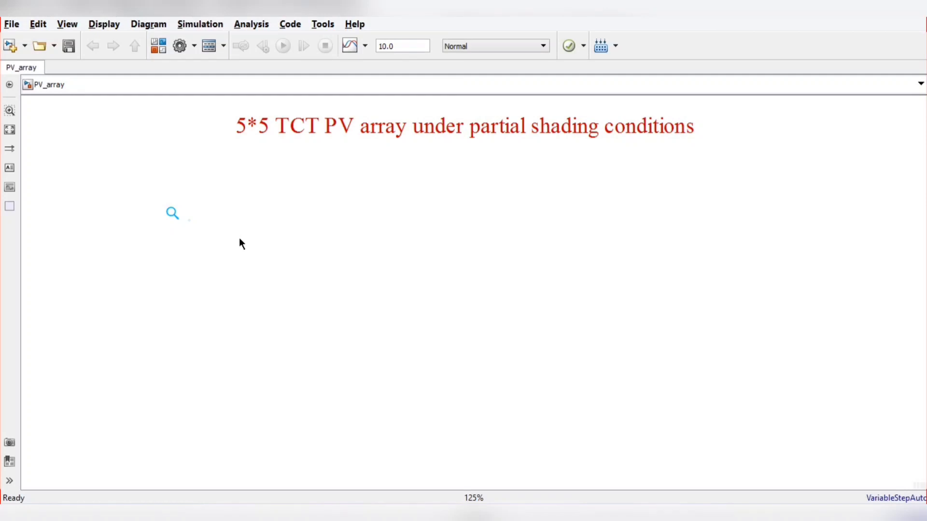
- Add a PV Array block from the Renewables/Solar library and place it below the title
{"action": "double_click", "coordinate": [213, 204]}
{"action": "type", "text": "PV"}
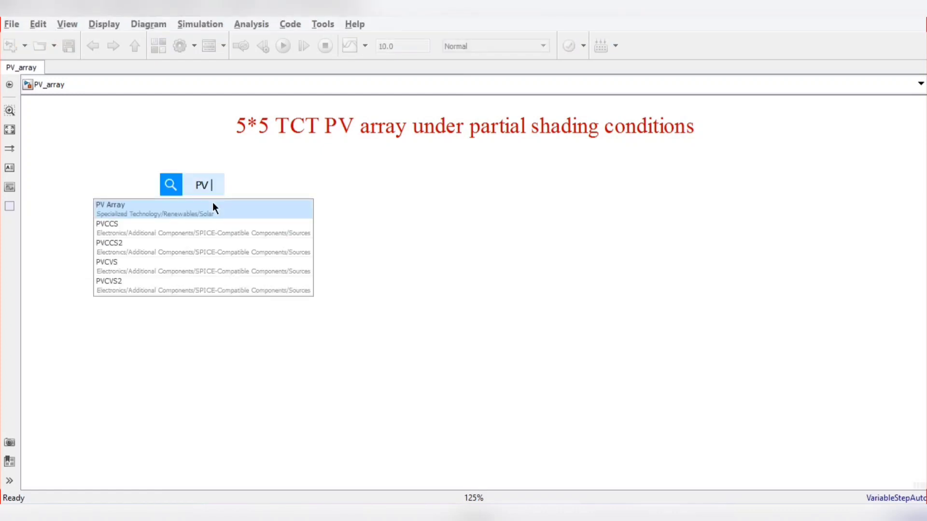
{"action": "left_click", "coordinate": [175, 201]}
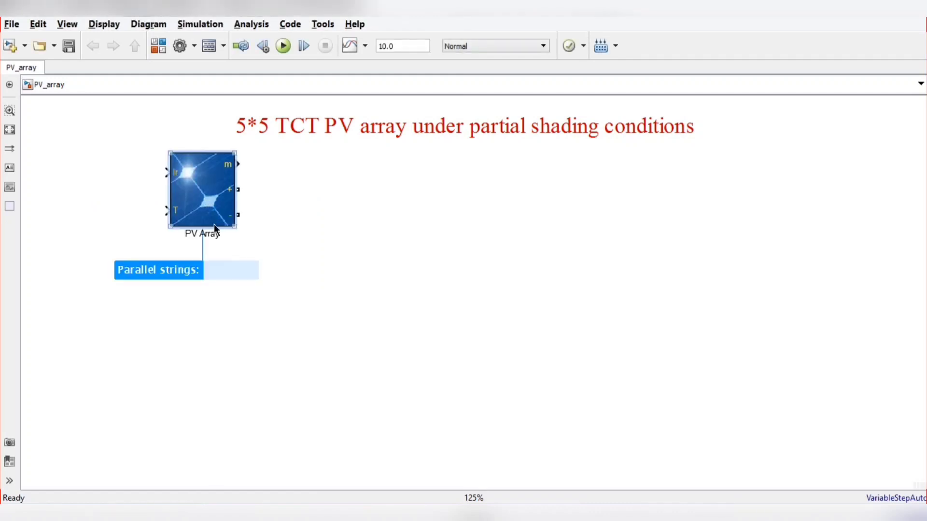
{"action": "left_click", "coordinate": [232, 246]}
{"action": "left_click_drag", "start_coordinate": [179, 161], "coordinate": [217, 231]}
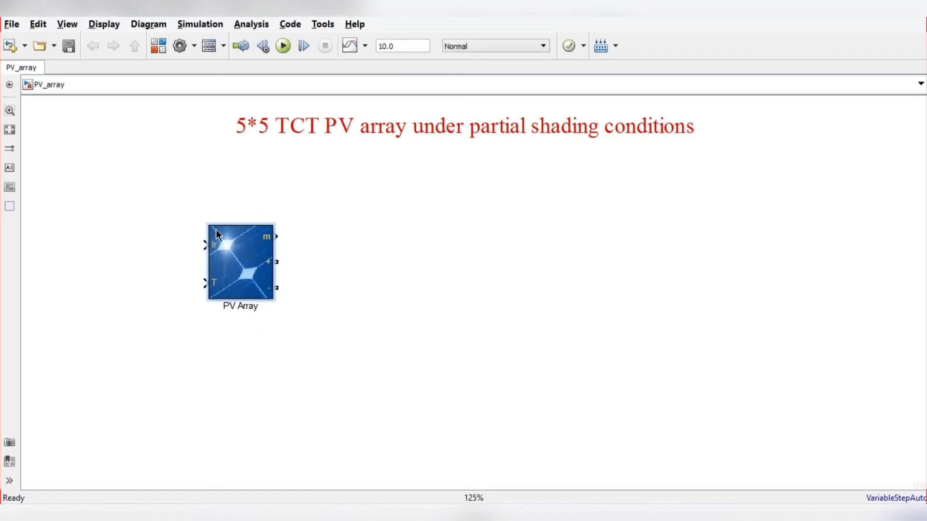
- Set the PV Array block's parallel strings to 1 and series-connected modules per string to 1
{"action": "double_click", "coordinate": [256, 267]}
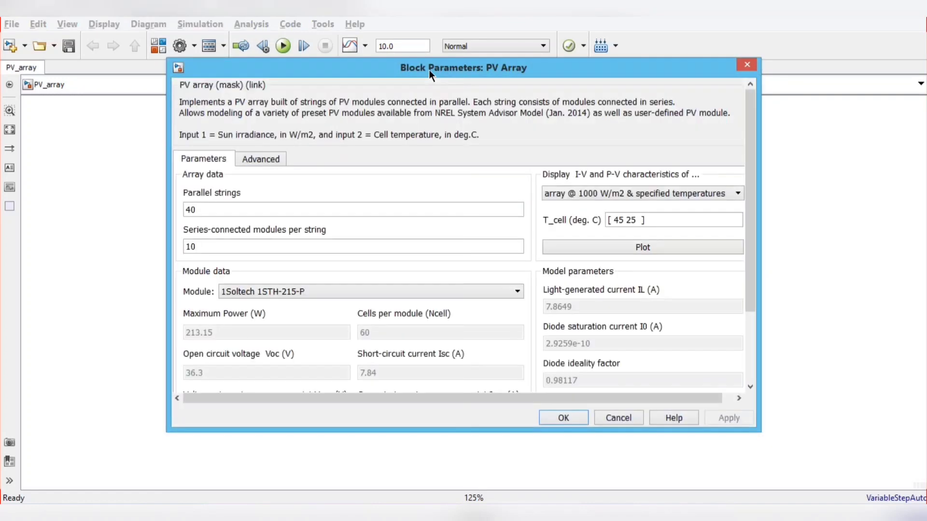
{"action": "key", "text": "Escape"}
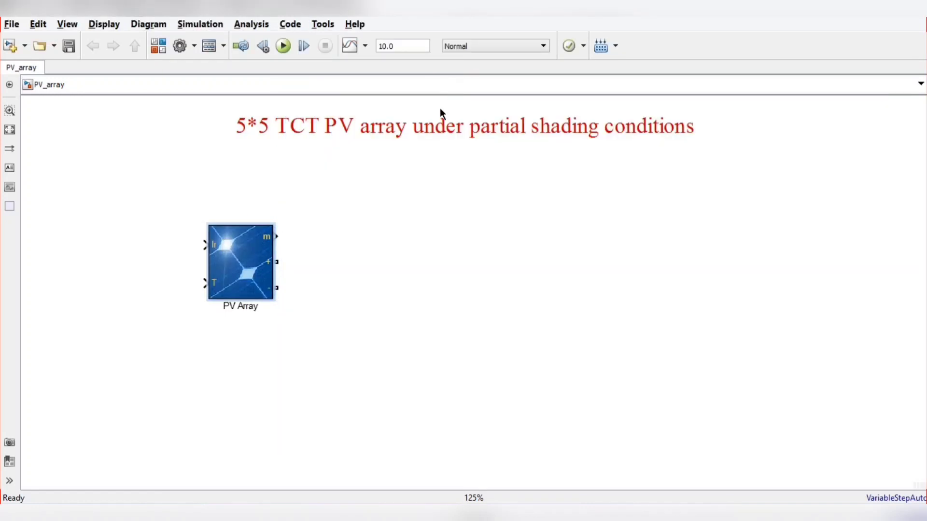
{"action": "double_click", "coordinate": [249, 266]}
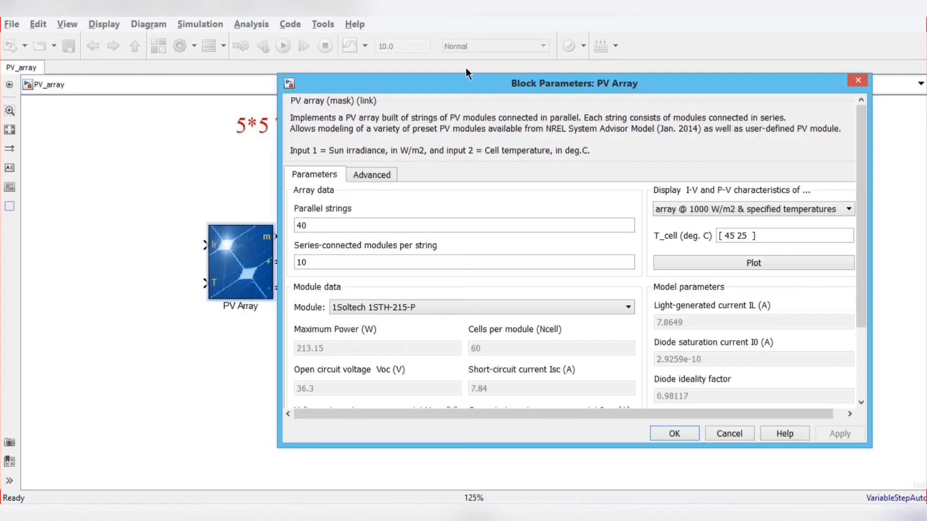
{"action": "left_click_drag", "start_coordinate": [487, 92], "coordinate": [384, 74]}
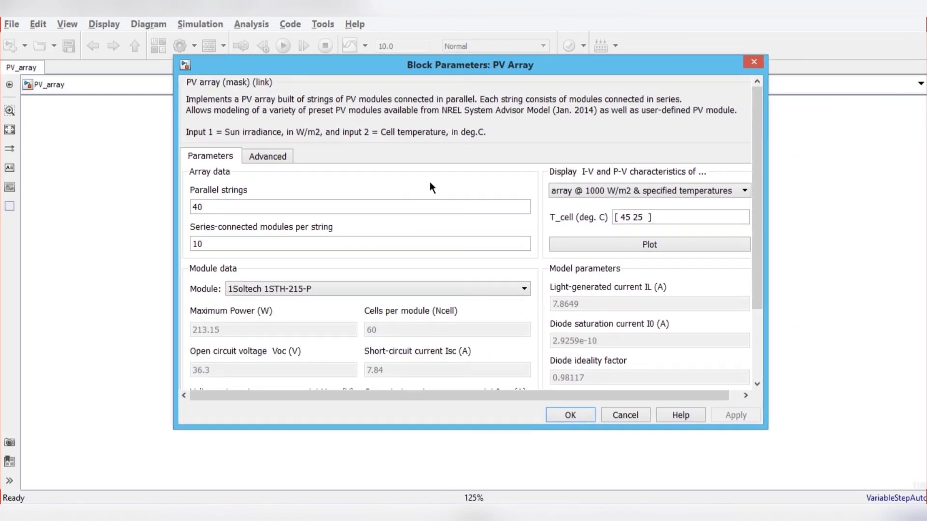
{"action": "double_click", "coordinate": [245, 208]}
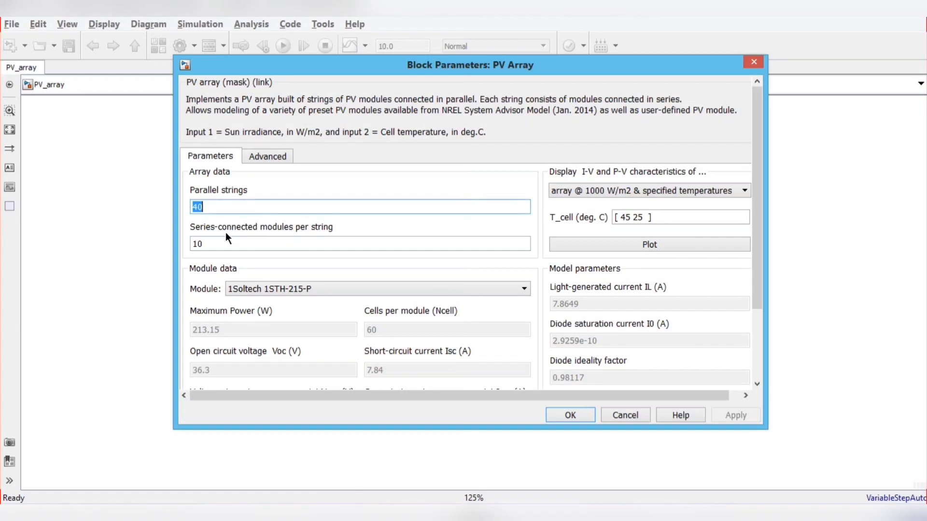
{"action": "type", "text": "1"}
{"action": "key", "text": "Tab"}
{"action": "type", "text": "1"}
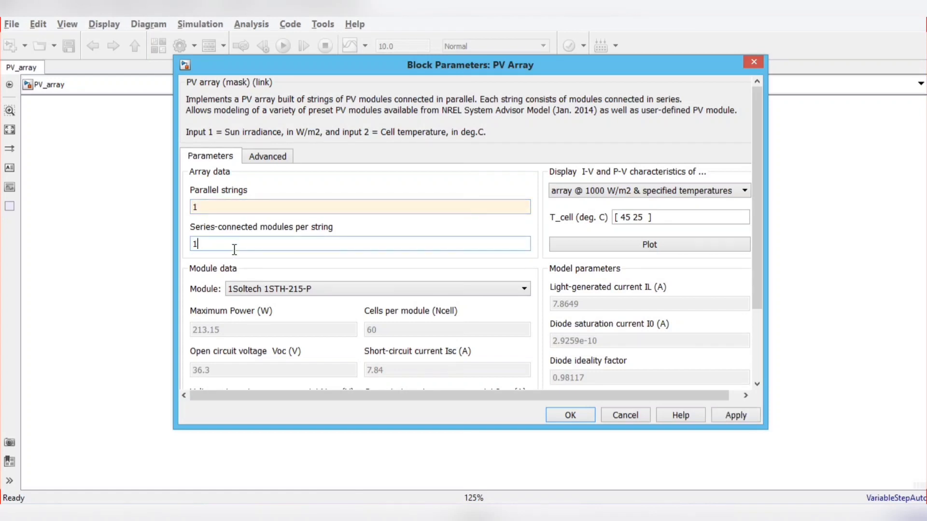
- Choose User-defined as the PV array's module type
{"action": "left_click", "coordinate": [260, 288]}
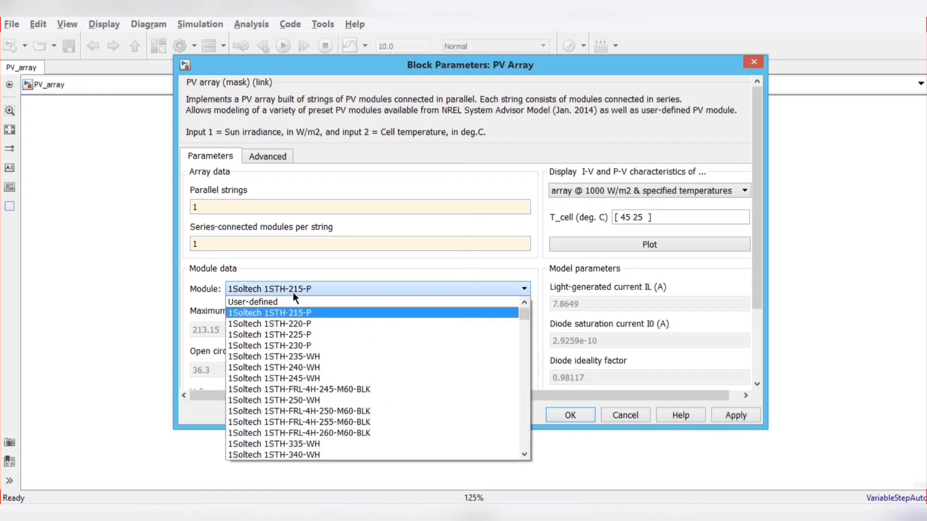
{"action": "scroll", "coordinate": [322, 373], "scroll_direction": "down", "scroll_amount": 10}
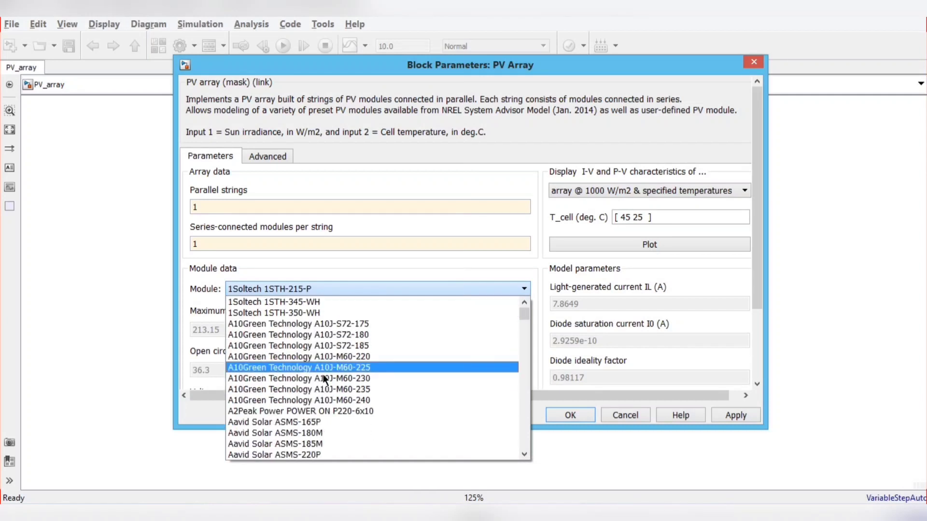
{"action": "scroll", "coordinate": [330, 390], "scroll_direction": "up", "scroll_amount": 10}
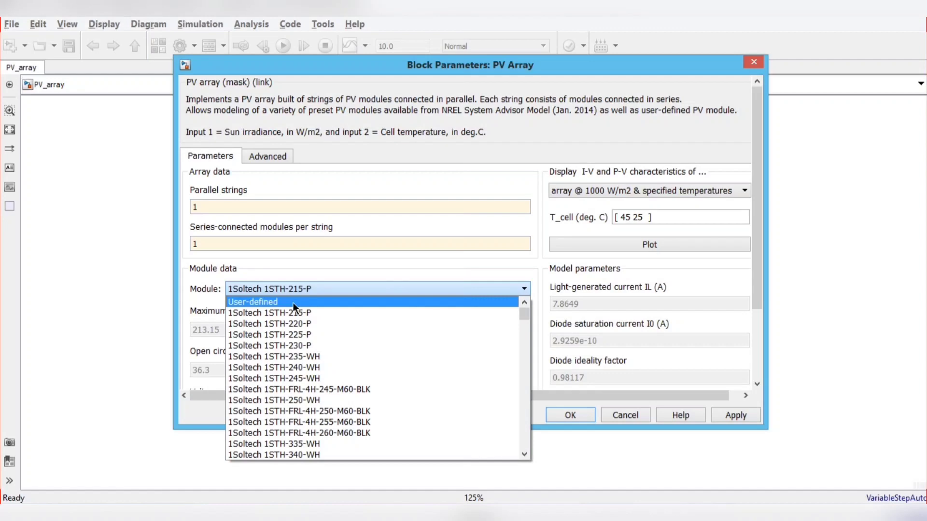
{"action": "left_click", "coordinate": [293, 303]}
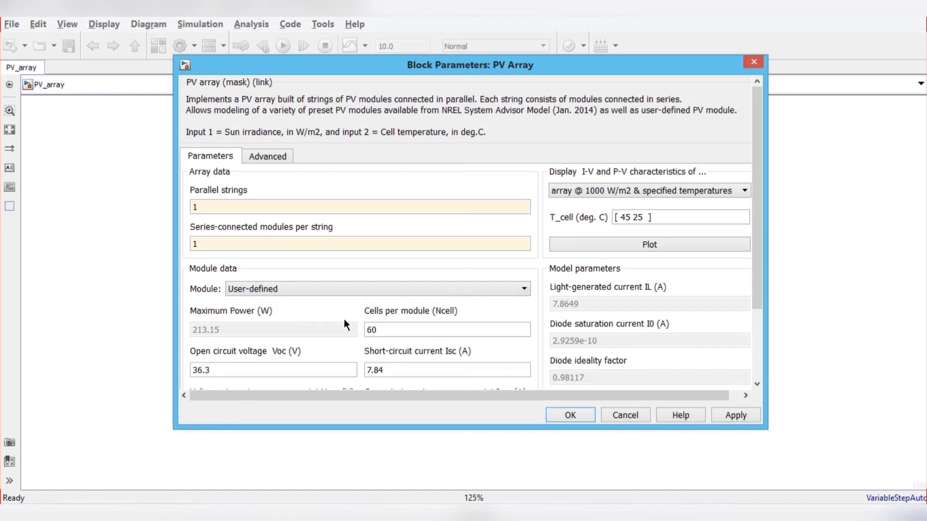
- Review the module's open-circuit voltage, short-circuit current, and maximum power point voltage and current
{"action": "scroll", "coordinate": [344, 314], "scroll_direction": "down", "scroll_amount": 1}
{"action": "scroll", "coordinate": [344, 321], "scroll_direction": "down", "scroll_amount": 1}
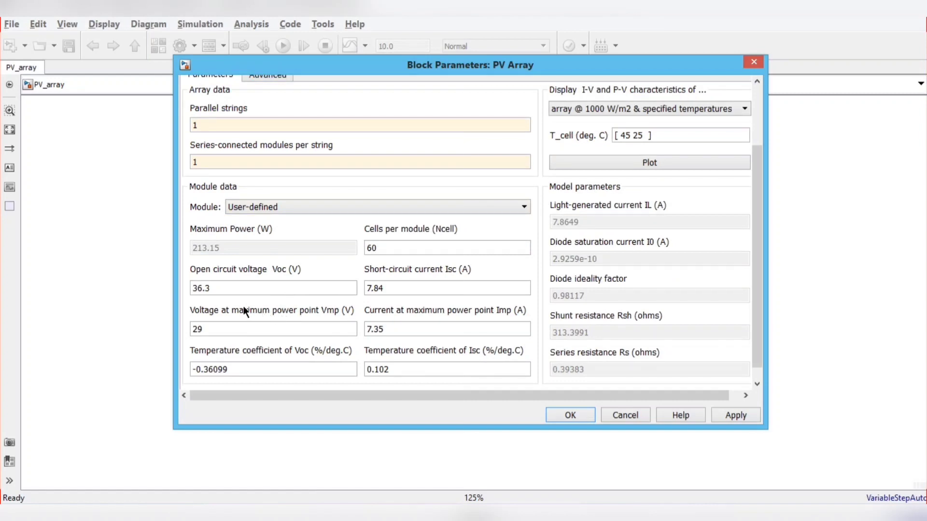
{"action": "double_click", "coordinate": [225, 290]}
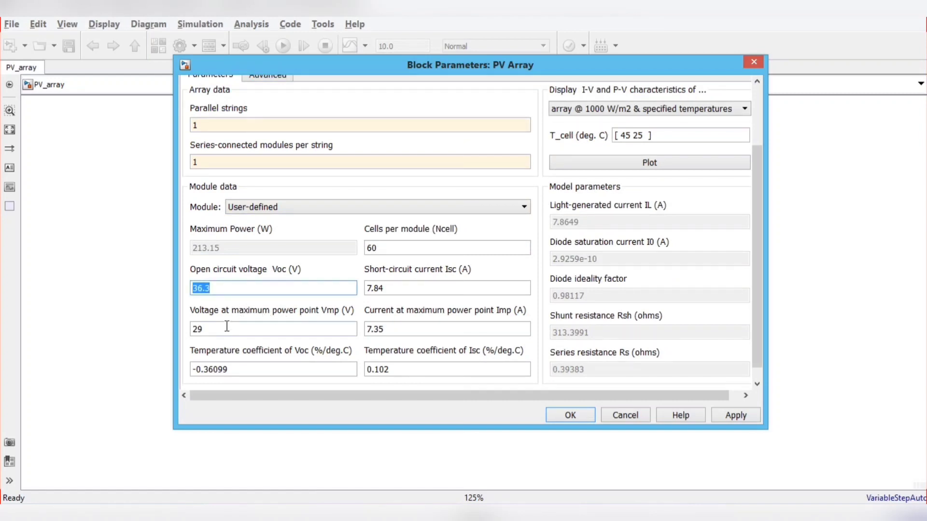
{"action": "double_click", "coordinate": [395, 287]}
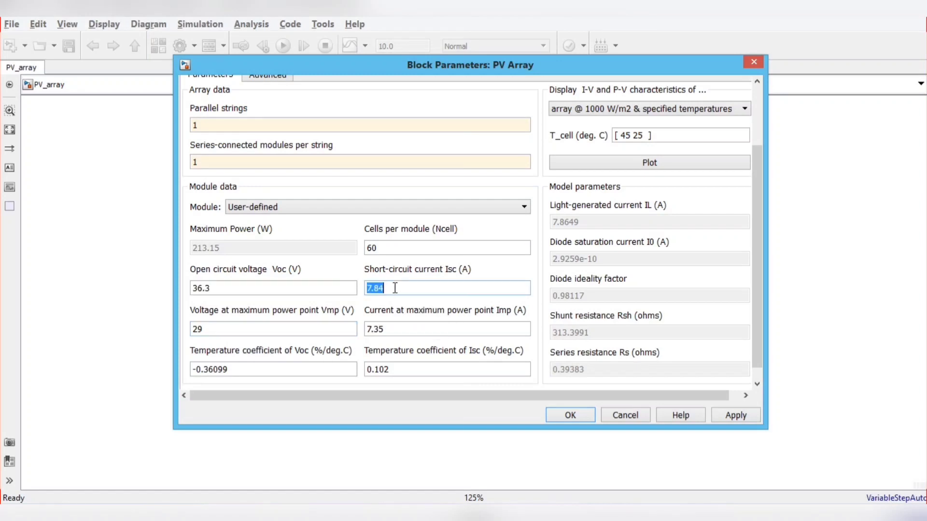
{"action": "double_click", "coordinate": [257, 326]}
{"action": "double_click", "coordinate": [414, 327]}
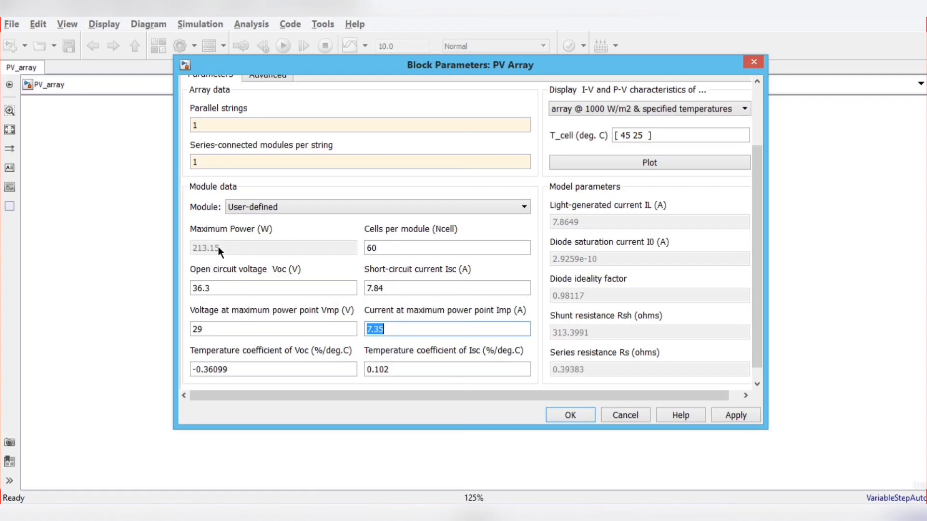
{"action": "double_click", "coordinate": [225, 290]}
{"action": "left_click", "coordinate": [282, 244]}
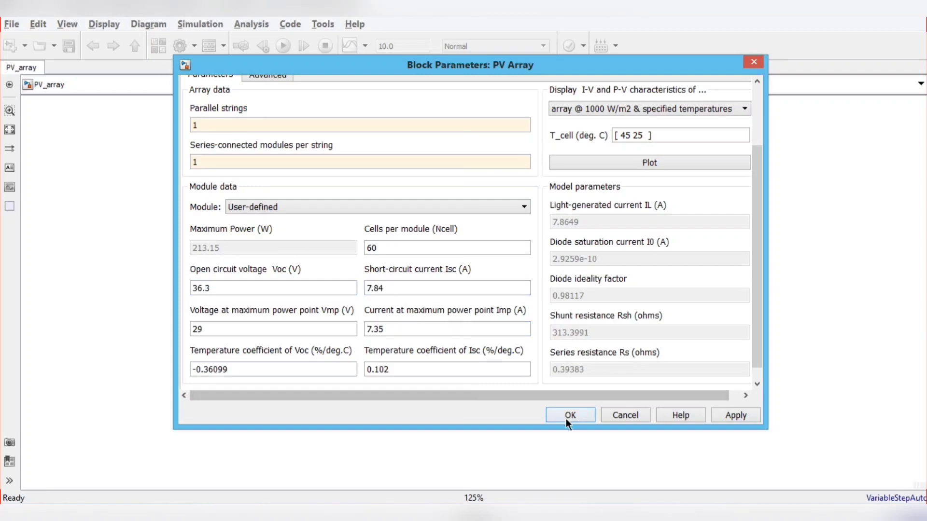
- Apply the PV array parameters, check the advanced measurement filter settings, and close the block's parameters
{"action": "left_click", "coordinate": [719, 416]}
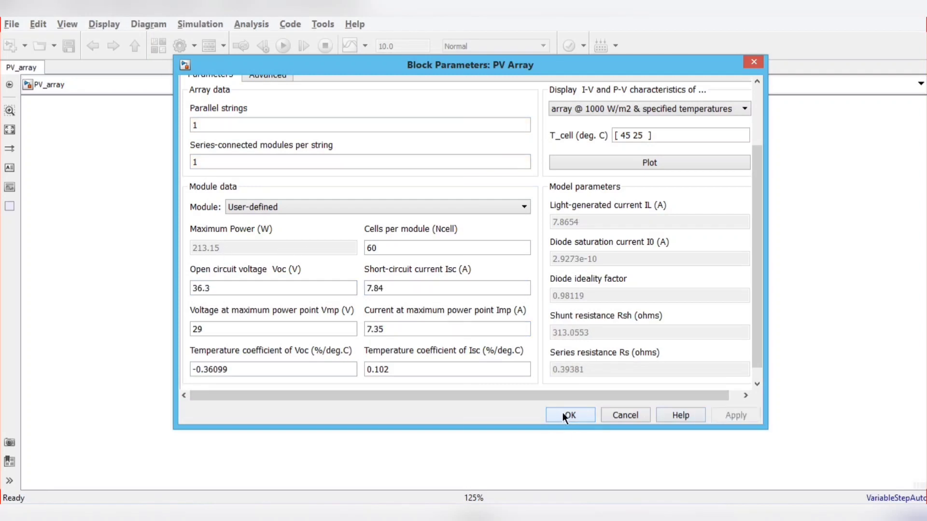
{"action": "left_click", "coordinate": [261, 77]}
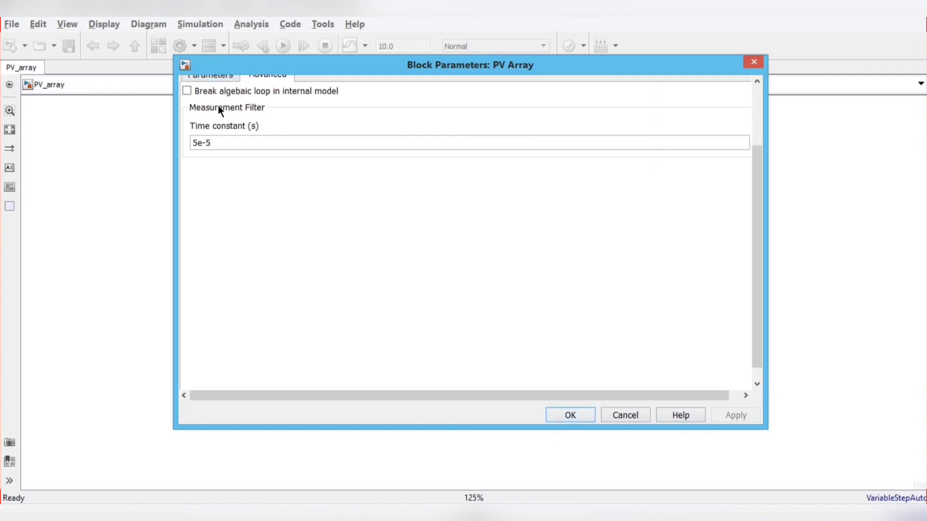
{"action": "left_click", "coordinate": [213, 79]}
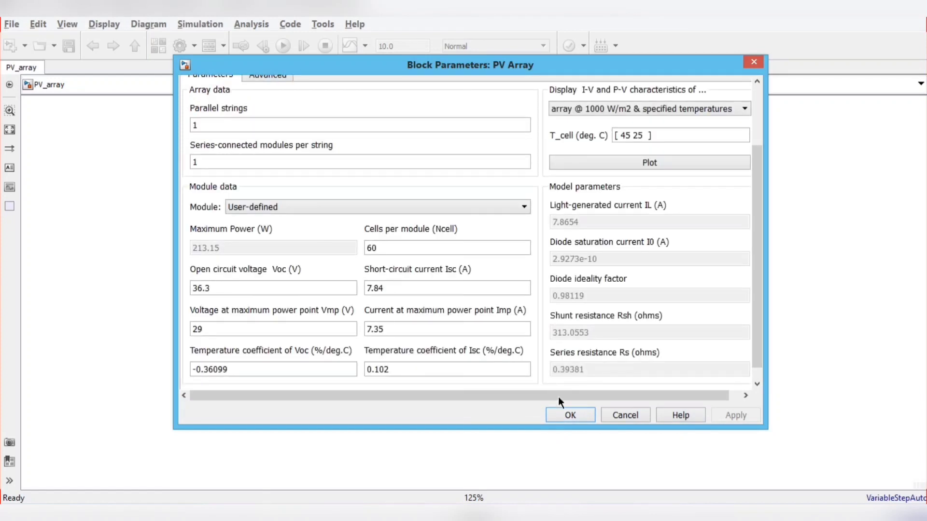
{"action": "left_click", "coordinate": [574, 417]}
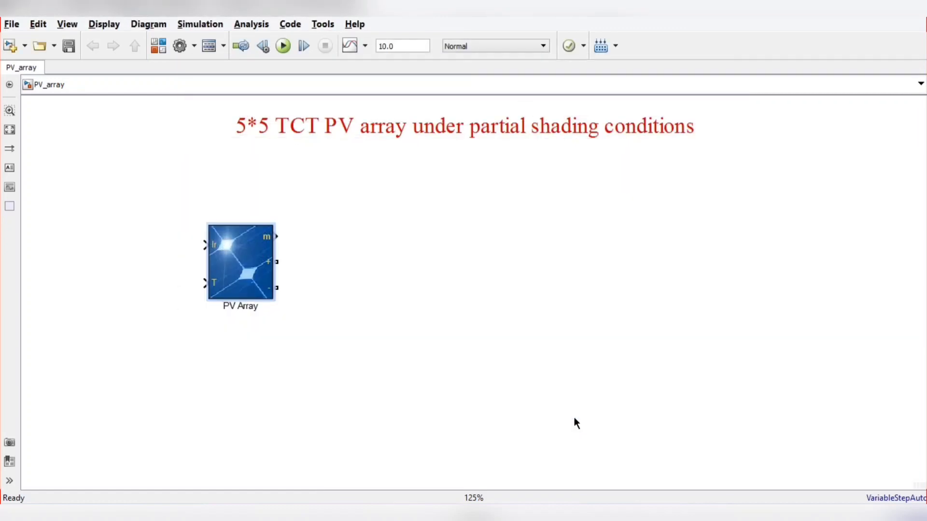
- Add a Constant block connected to the PV array's irradiance input Ir and set its value to G11
{"action": "left_click", "coordinate": [322, 339]}
{"action": "type", "text": "cons"}
{"action": "key", "text": "Return"}
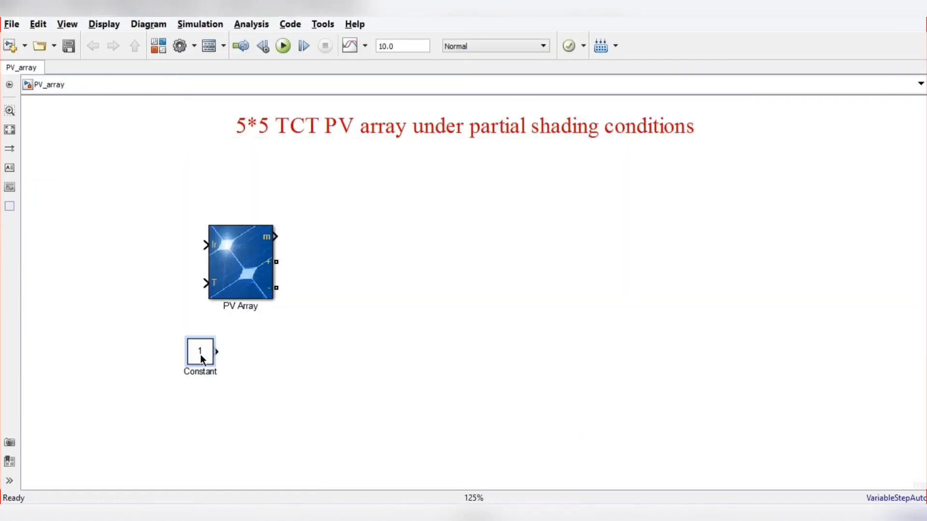
{"action": "left_click_drag", "start_coordinate": [201, 354], "coordinate": [161, 250]}
{"action": "left_click", "coordinate": [186, 247]}
{"action": "double_click", "coordinate": [163, 246]}
{"action": "type", "text": "G11"}
{"action": "left_click", "coordinate": [312, 368]}
- Duplicate the G11 constant, connect the copy to the PV array's temperature input, and set its value to T
{"action": "left_click_drag", "start_coordinate": [157, 246], "coordinate": [159, 284]}
{"action": "left_click", "coordinate": [188, 283]}
{"action": "double_click", "coordinate": [163, 284]}
{"action": "type", "text": "T"}
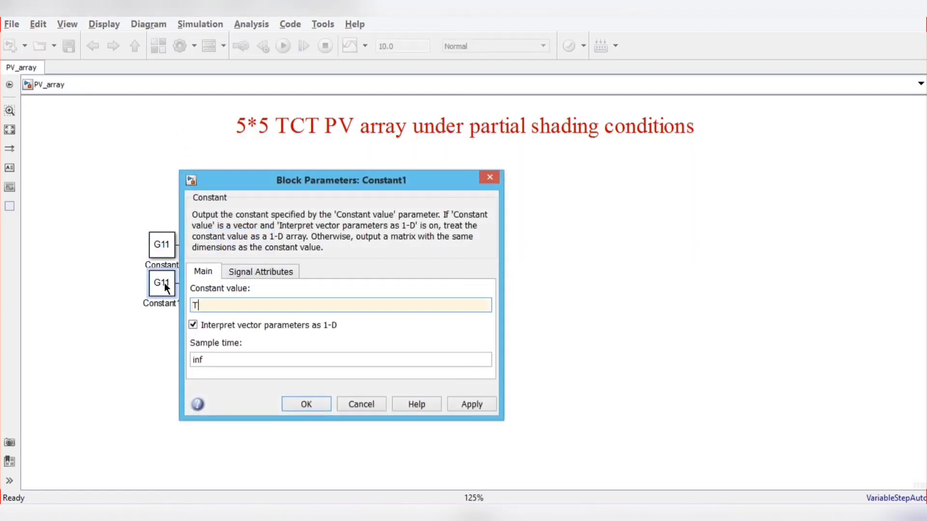
{"action": "key", "text": "Return"}
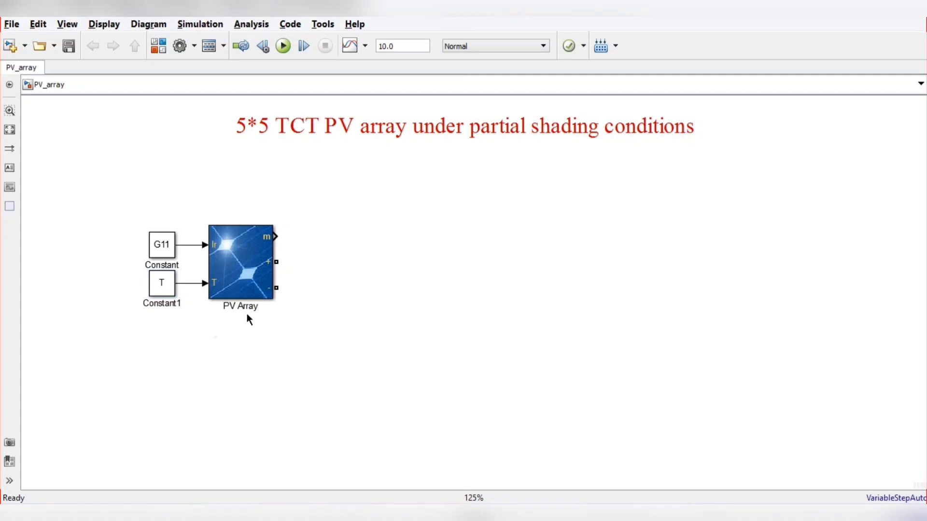
- Add a Diode block from the Specialized Technology Power Electronics library beside the PV array
{"action": "double_click", "coordinate": [329, 313]}
{"action": "type", "text": "diode"}
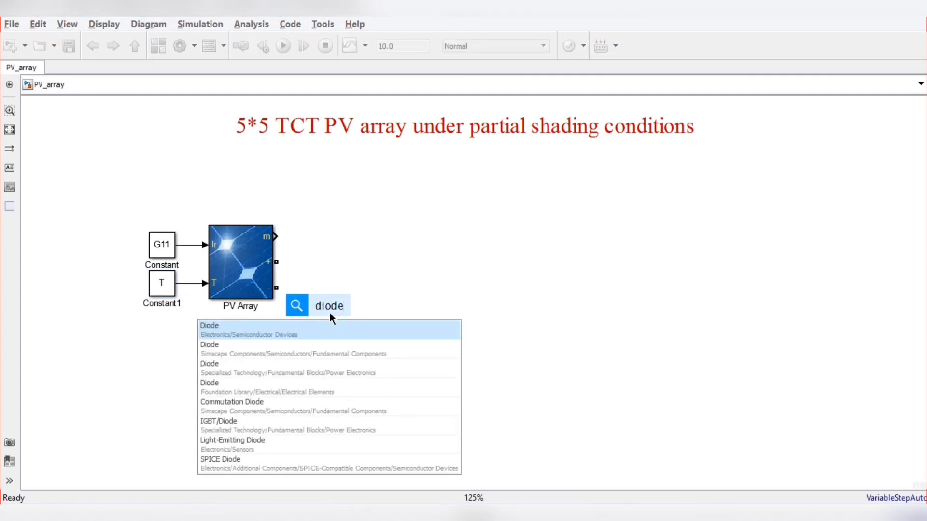
{"action": "key", "text": "Down"}
{"action": "key", "text": "Down"}
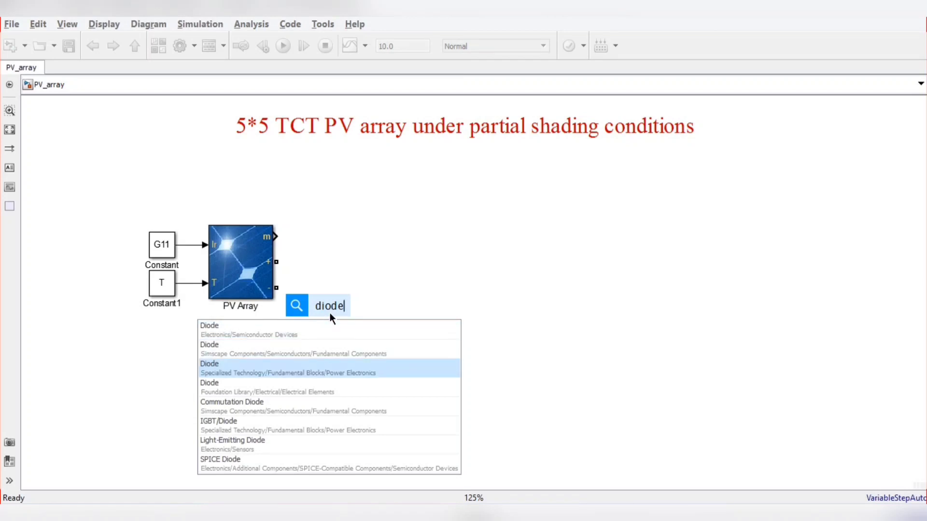
{"action": "key", "text": "Return"}
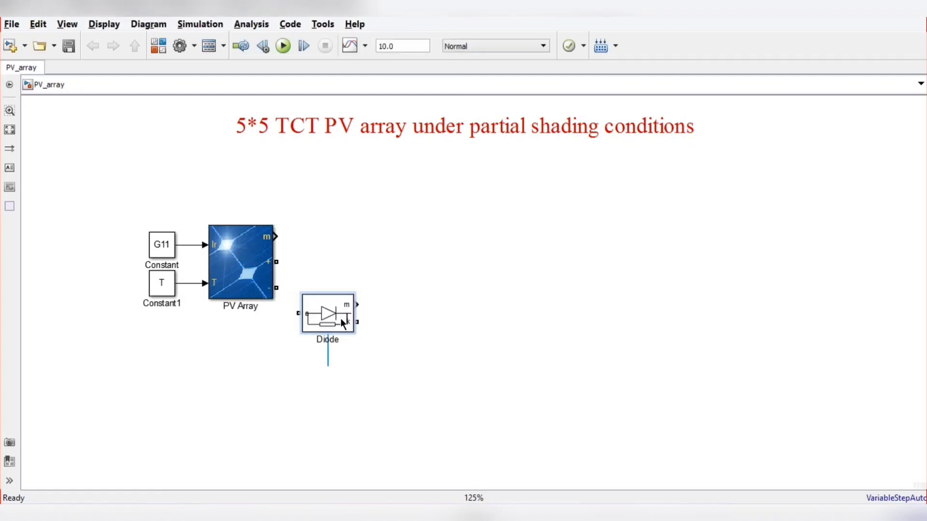
- Rotate the diode so that it points upward and position it next to the PV array's output terminals
{"action": "key", "text": "ctrl+r"}
{"action": "key", "text": "ctrl+r"}
{"action": "key", "text": "ctrl+r"}
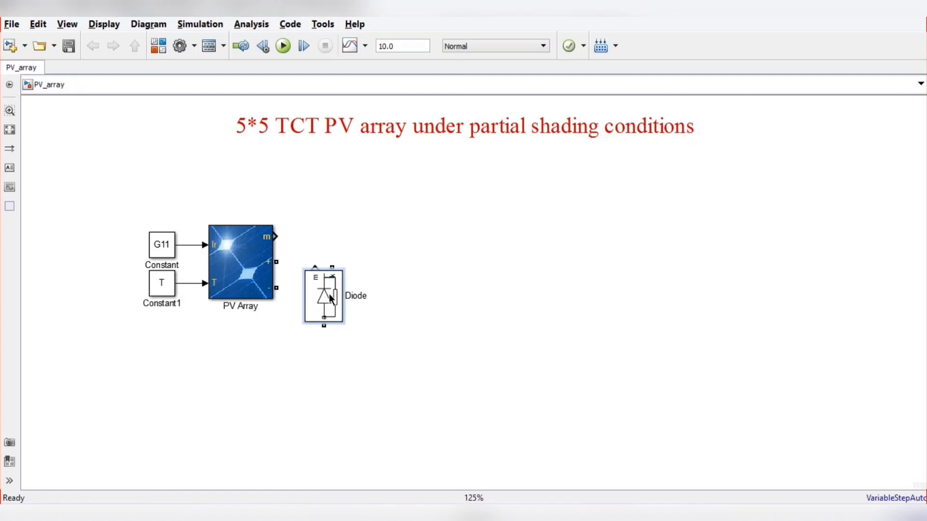
{"action": "left_click_drag", "start_coordinate": [329, 294], "coordinate": [335, 285]}
- Turn off the diode's measurement port
{"action": "double_click", "coordinate": [335, 285]}
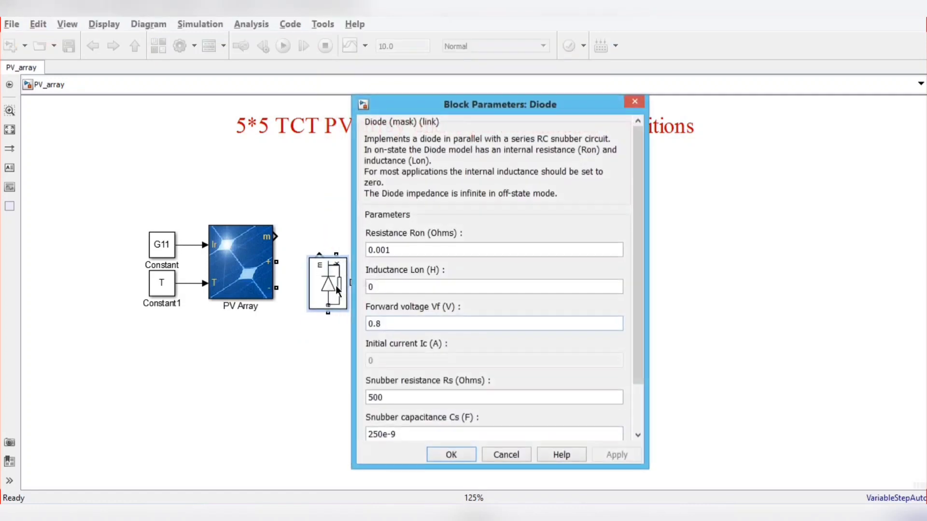
{"action": "scroll", "coordinate": [411, 390], "scroll_direction": "down", "scroll_amount": 3}
{"action": "left_click", "coordinate": [402, 399]}
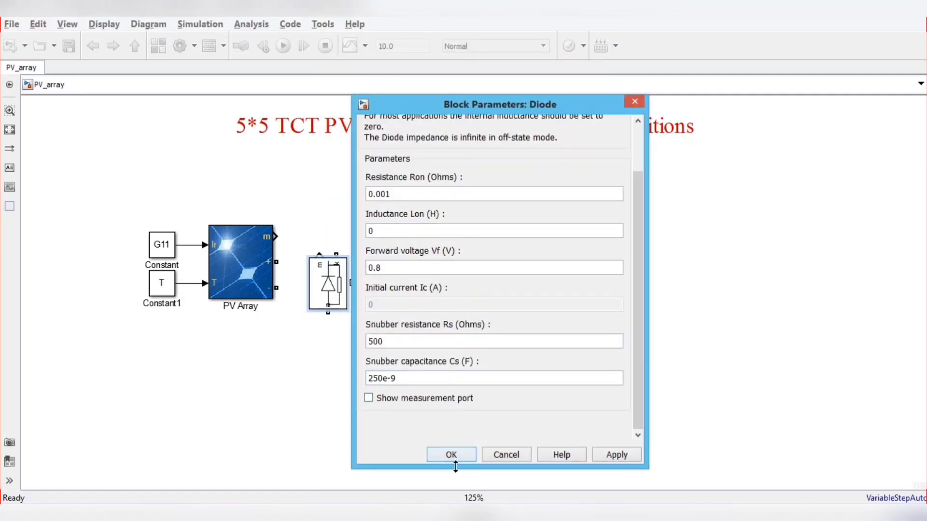
{"action": "left_click", "coordinate": [443, 435]}
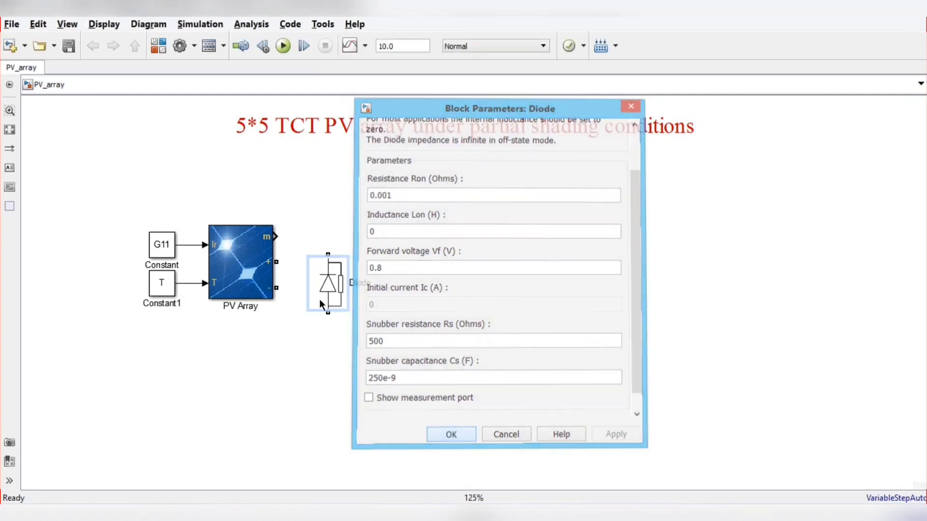
- Shrink the diode and wire it across the PV array's positive and negative terminals as a bypass diode
{"action": "mouse_move", "coordinate": [328, 253]}
{"action": "left_mouse_down"}
{"action": "mouse_move", "coordinate": [276, 262]}
{"action": "mouse_move", "coordinate": [307, 310]}
{"action": "mouse_move", "coordinate": [328, 312]}
{"action": "mouse_move", "coordinate": [337, 280]}
{"action": "mouse_move", "coordinate": [323, 278]}
{"action": "left_mouse_up"}
{"action": "left_click", "coordinate": [328, 311]}
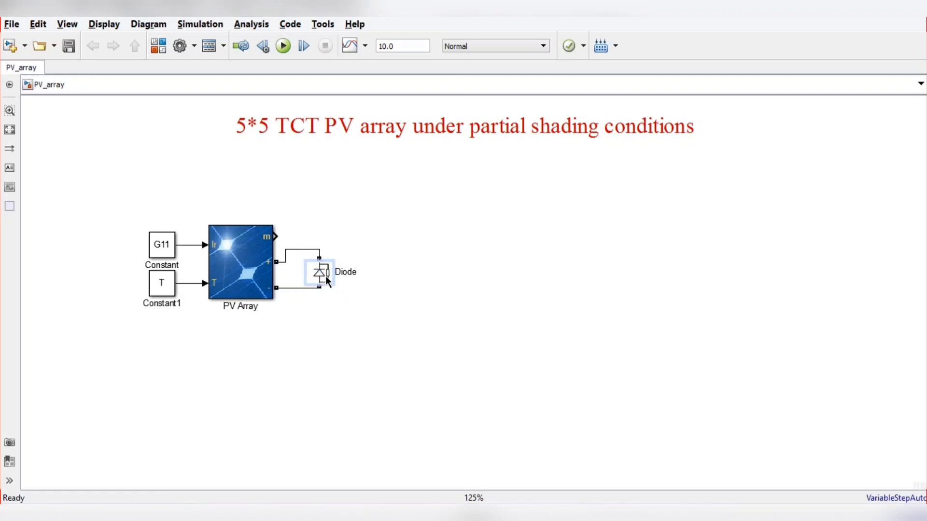
{"action": "left_click", "coordinate": [333, 315]}
- Duplicate the module group of constants, PV array and bypass diode downward to form a column of five modules
{"action": "scroll", "coordinate": [315, 316], "scroll_direction": "down", "scroll_amount": 2}
{"action": "scroll", "coordinate": [317, 317], "scroll_direction": "up", "scroll_amount": 1}
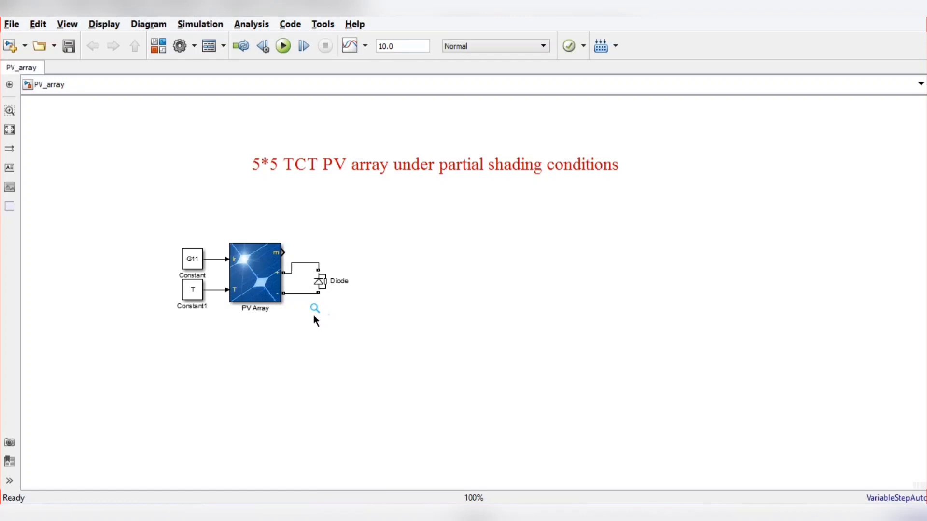
{"action": "left_click_drag", "start_coordinate": [159, 216], "coordinate": [352, 317]}
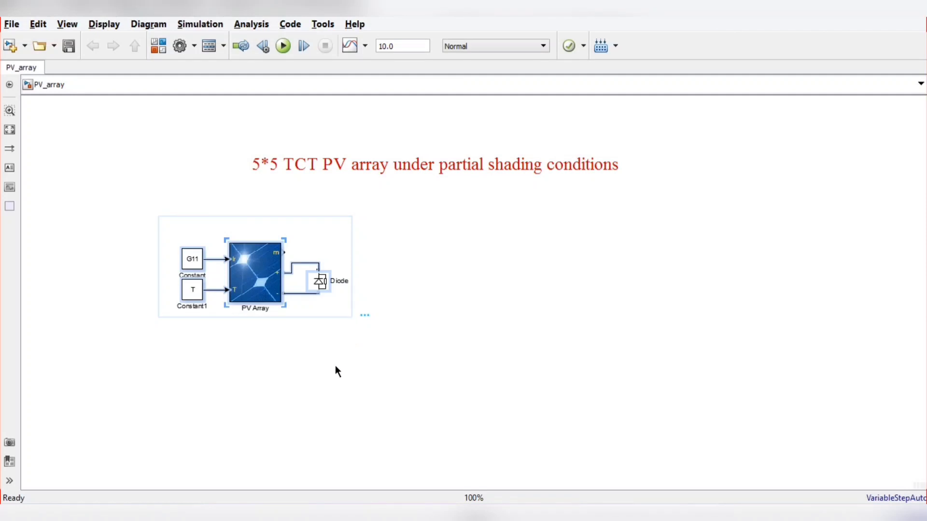
{"action": "key", "text": "ctrl+v"}
{"action": "scroll", "coordinate": [259, 286], "scroll_direction": "down", "scroll_amount": 2}
{"action": "key", "text": "ctrl+v"}
{"action": "left_click_drag", "start_coordinate": [338, 415], "coordinate": [144, 238]}
{"action": "key", "text": "ctrl+c"}
{"action": "key", "text": "ctrl+v"}
{"action": "scroll", "coordinate": [355, 264], "scroll_direction": "down", "scroll_amount": 2}
{"action": "left_click", "coordinate": [355, 264]}
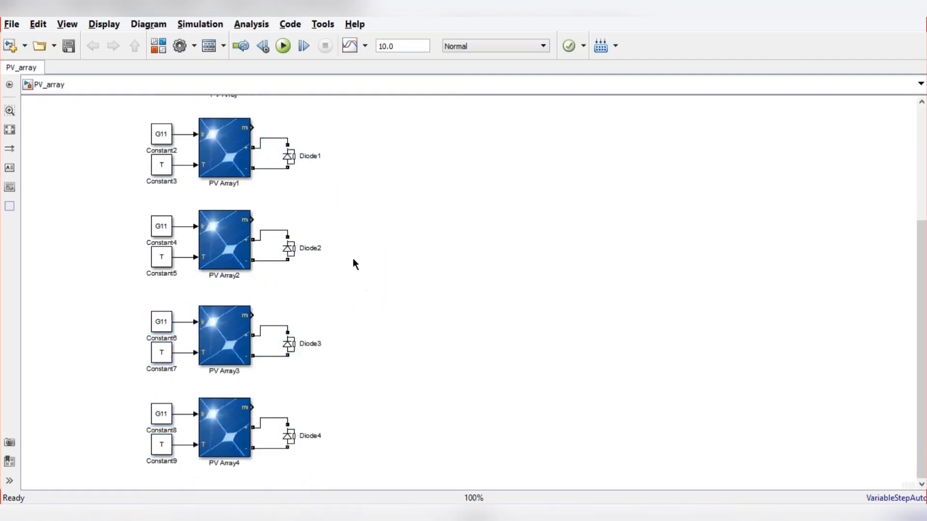
- Wire the five modules in series, joining each module's negative terminal to the positive terminal of the module below
{"action": "scroll", "coordinate": [354, 264], "scroll_direction": "up", "scroll_amount": 3}
{"action": "left_click_drag", "start_coordinate": [288, 143], "coordinate": [269, 205]}
{"action": "scroll", "coordinate": [270, 297], "scroll_direction": "down", "scroll_amount": 3}
{"action": "left_click_drag", "start_coordinate": [285, 237], "coordinate": [273, 429]}
{"action": "scroll", "coordinate": [272, 429], "scroll_direction": "down", "scroll_amount": 3}
- Copy the five-module column beside the original and cross-tie the two columns at their four intermediate junctions
{"action": "left_click_drag", "start_coordinate": [372, 472], "coordinate": [205, 273]}
{"action": "left_click_drag", "start_coordinate": [201, 175], "coordinate": [328, 492]}
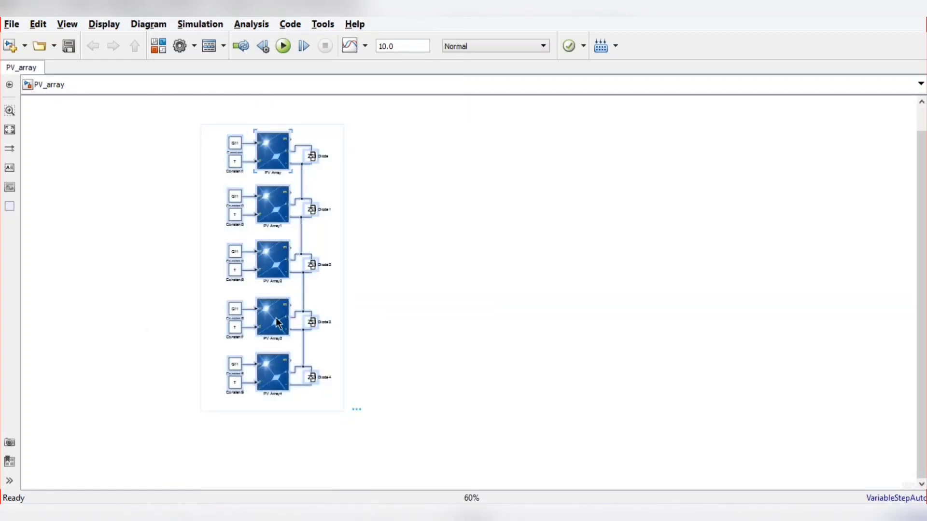
{"action": "left_click_drag", "start_coordinate": [278, 322], "coordinate": [400, 329]}
{"action": "left_click_drag", "start_coordinate": [302, 182], "coordinate": [424, 183]}
{"action": "left_click_drag", "start_coordinate": [301, 238], "coordinate": [424, 239]}
{"action": "left_click_drag", "start_coordinate": [303, 299], "coordinate": [426, 299]}
{"action": "left_click_drag", "start_coordinate": [303, 353], "coordinate": [426, 353]}
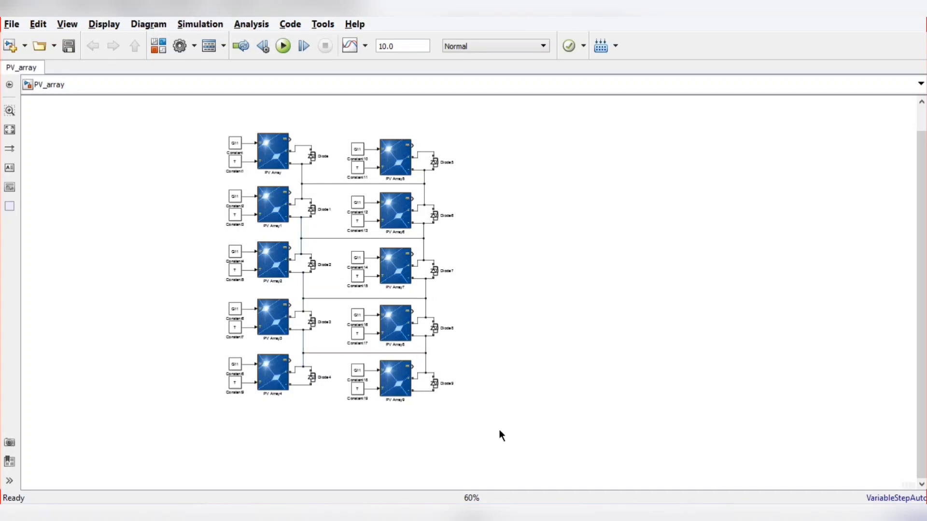
- Duplicate the two cross-tied columns as columns three and four, and tie the third column to the second at four junctions
{"action": "left_click_drag", "start_coordinate": [500, 435], "coordinate": [205, 126]}
{"action": "key", "text": "ctrl+c"}
{"action": "key", "text": "ctrl+v"}
{"action": "left_click_drag", "start_coordinate": [413, 225], "coordinate": [650, 219]}
{"action": "left_click_drag", "start_coordinate": [424, 184], "coordinate": [545, 186]}
{"action": "left_click_drag", "start_coordinate": [424, 241], "coordinate": [544, 245]}
{"action": "left_click_drag", "start_coordinate": [426, 299], "coordinate": [546, 299]}
{"action": "left_click_drag", "start_coordinate": [426, 354], "coordinate": [546, 354]}
- Duplicate the fourth module column, including its tie lines, to form the fifth column of the array
{"action": "left_click_drag", "start_coordinate": [724, 430], "coordinate": [584, 118]}
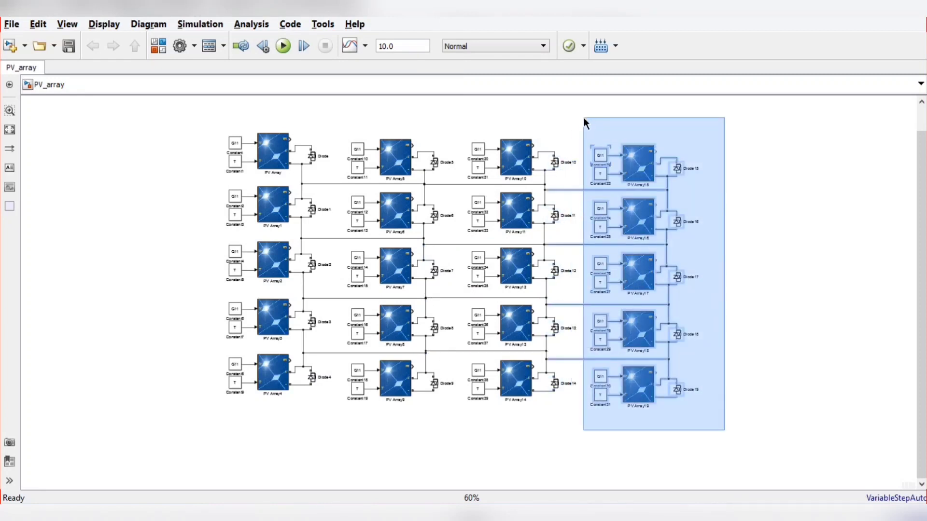
{"action": "key", "text": "ctrl+c"}
{"action": "key", "text": "ctrl+v"}
{"action": "left_click_drag", "start_coordinate": [758, 167], "coordinate": [760, 167]}
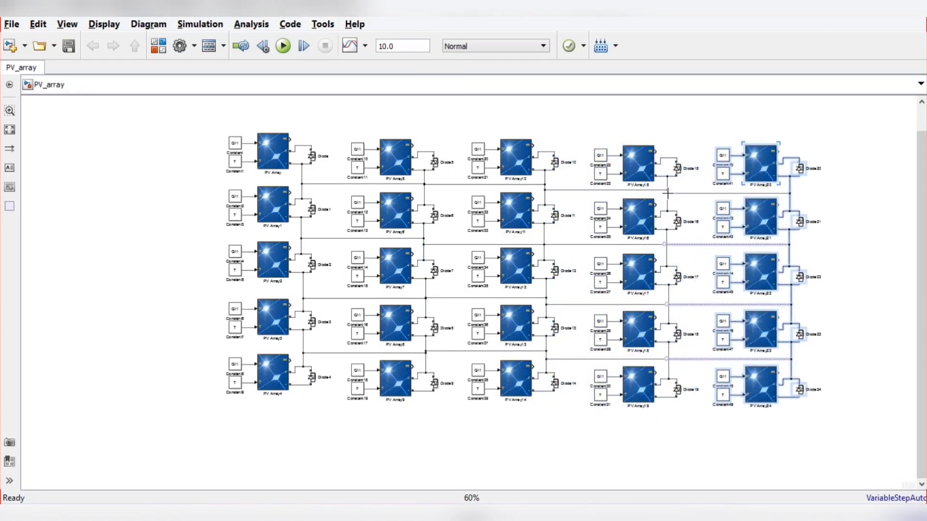
- Join the five columns with a common positive line above the array and a common negative line below it
{"action": "mouse_move", "coordinate": [309, 146]}
{"action": "left_mouse_down"}
{"action": "mouse_move", "coordinate": [488, 99]}
{"action": "mouse_move", "coordinate": [416, 221]}
{"action": "mouse_move", "coordinate": [575, 201]}
{"action": "mouse_move", "coordinate": [549, 191]}
{"action": "mouse_move", "coordinate": [797, 193]}
{"action": "mouse_move", "coordinate": [296, 369]}
{"action": "mouse_move", "coordinate": [799, 379]}
{"action": "mouse_move", "coordinate": [416, 374]}
{"action": "left_mouse_up"}
{"action": "left_click_drag", "start_coordinate": [537, 352], "coordinate": [536, 374]}
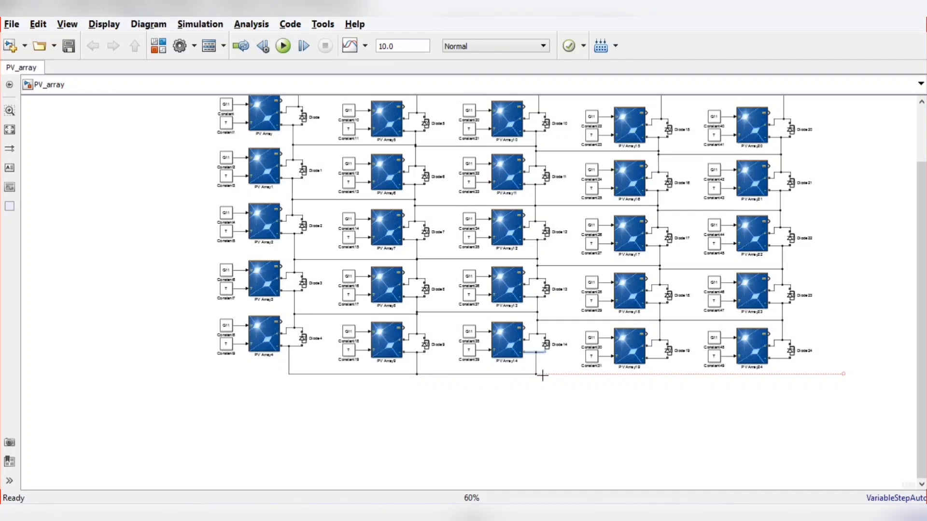
{"action": "left_click_drag", "start_coordinate": [659, 358], "coordinate": [661, 374]}
{"action": "left_click_drag", "start_coordinate": [780, 358], "coordinate": [782, 375]}
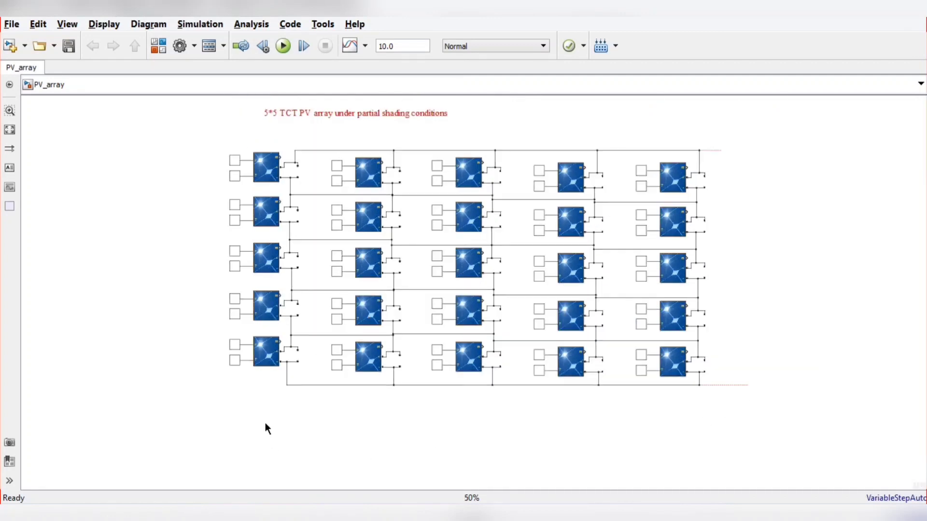
{"action": "scroll", "coordinate": [265, 424], "scroll_direction": "up", "scroll_amount": 1}
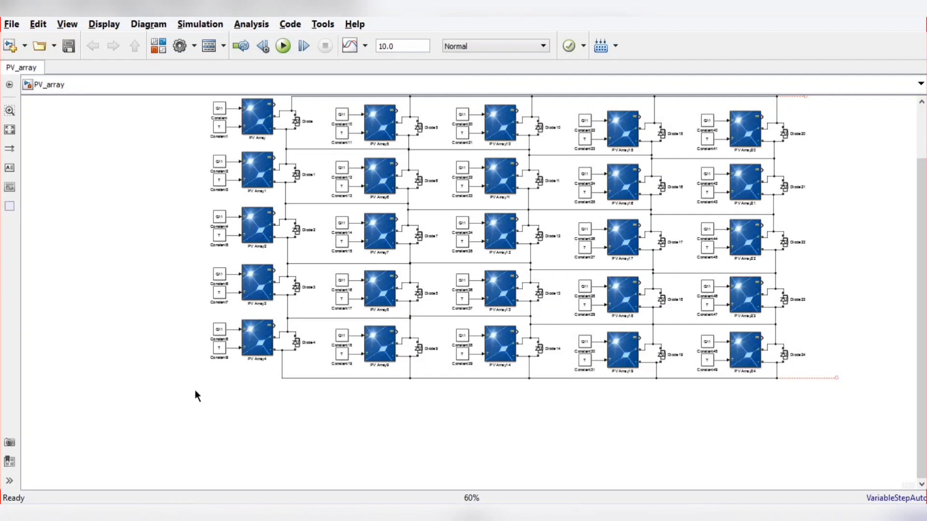
{"action": "scroll", "coordinate": [124, 362], "scroll_direction": "down", "scroll_amount": 1}
{"action": "scroll", "coordinate": [125, 362], "scroll_direction": "up", "scroll_amount": 1}
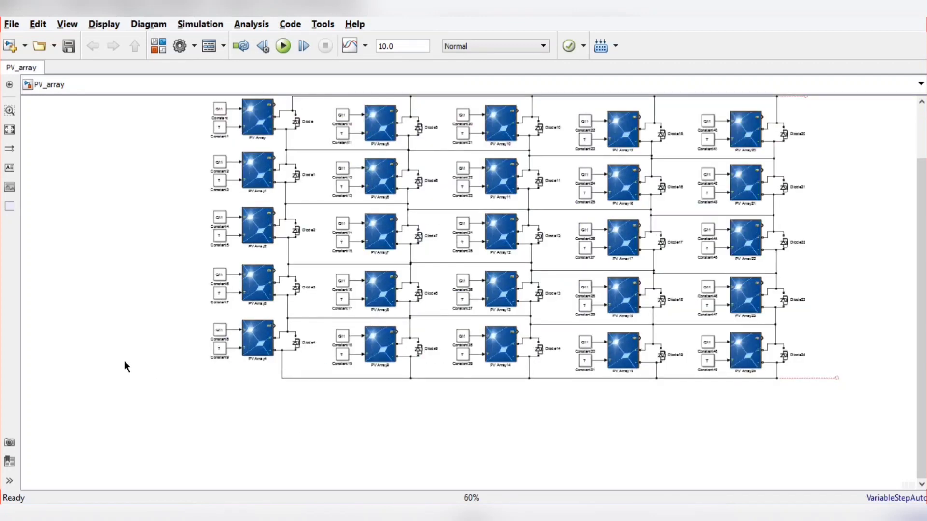
{"action": "left_click_drag", "start_coordinate": [174, 257], "coordinate": [127, 309]}
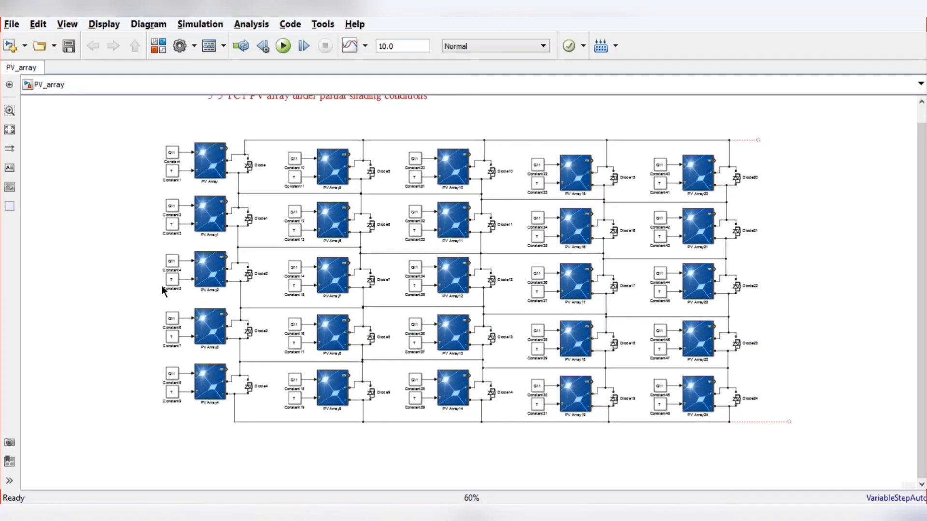
- Add a Current Measurement block from the Specialized Technology library and connect it to the open end of the array's positive line
{"action": "scroll", "coordinate": [798, 208], "scroll_direction": "up", "scroll_amount": 1}
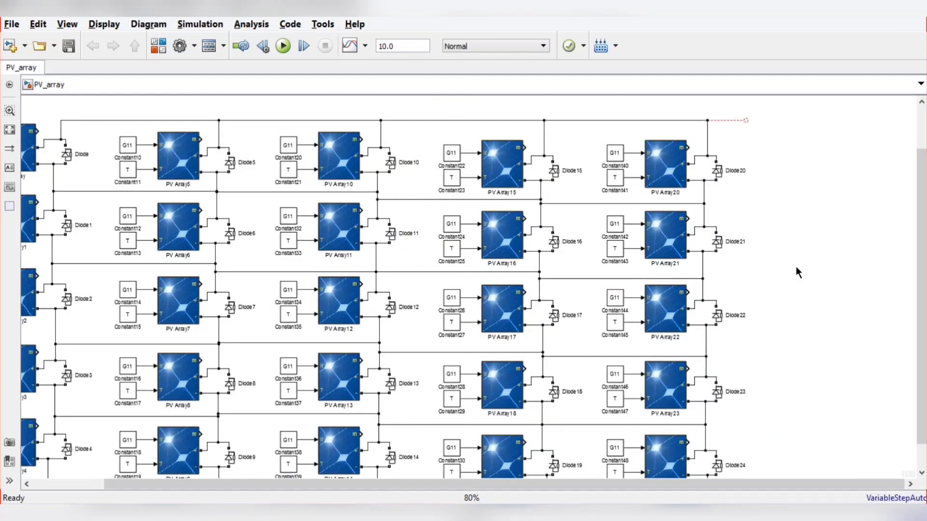
{"action": "scroll", "coordinate": [797, 267], "scroll_direction": "up", "scroll_amount": 1}
{"action": "left_click_drag", "start_coordinate": [810, 271], "coordinate": [636, 385]}
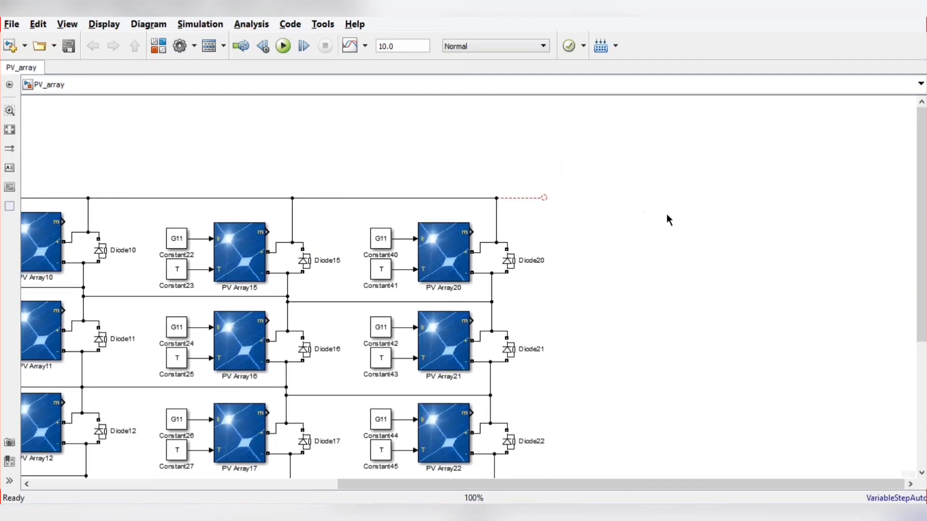
{"action": "left_click", "coordinate": [662, 227]}
{"action": "left_click", "coordinate": [624, 212]}
{"action": "type", "text": "current"}
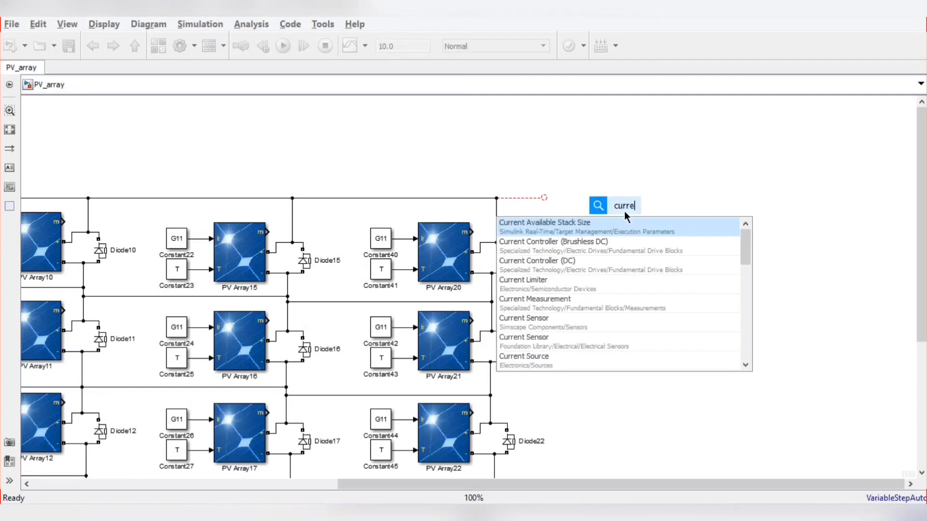
{"action": "key", "text": "Down"}
{"action": "key", "text": "Down"}
{"action": "key", "text": "Down"}
{"action": "key", "text": "Down"}
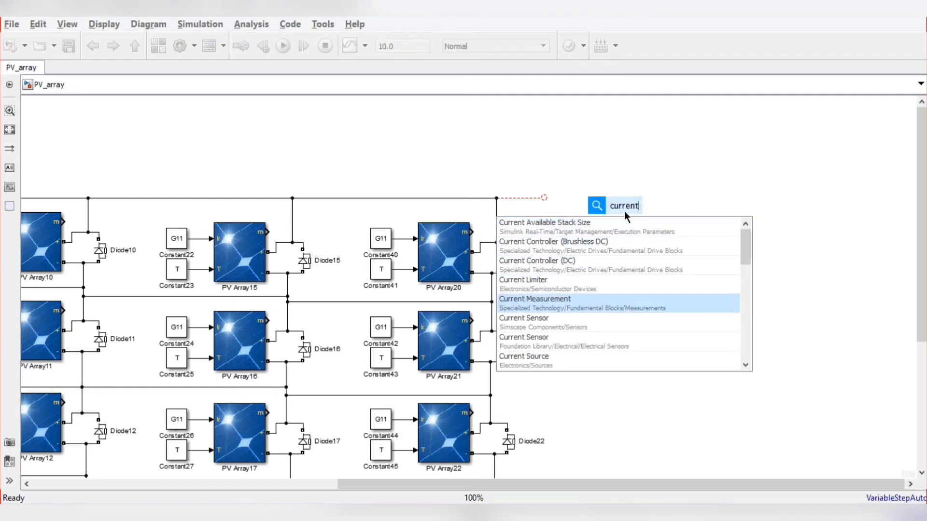
{"action": "key", "text": "Return"}
{"action": "left_click_drag", "start_coordinate": [625, 212], "coordinate": [595, 195]}
- Add a Voltage Measurement block from the Specialized Technology library, resize it and place it beyond the Current Measurement block
{"action": "double_click", "coordinate": [708, 206]}
{"action": "type", "text": "voltage"}
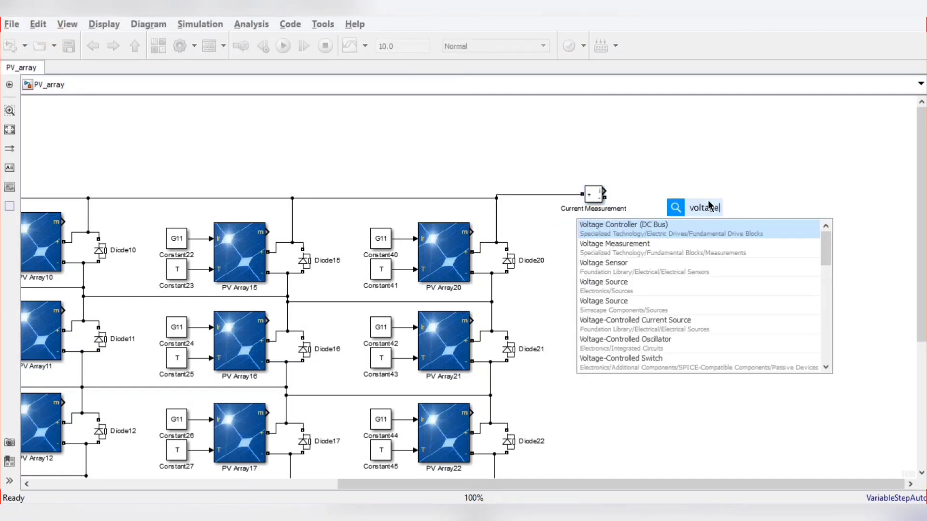
{"action": "key", "text": "Down"}
{"action": "key", "text": "Return"}
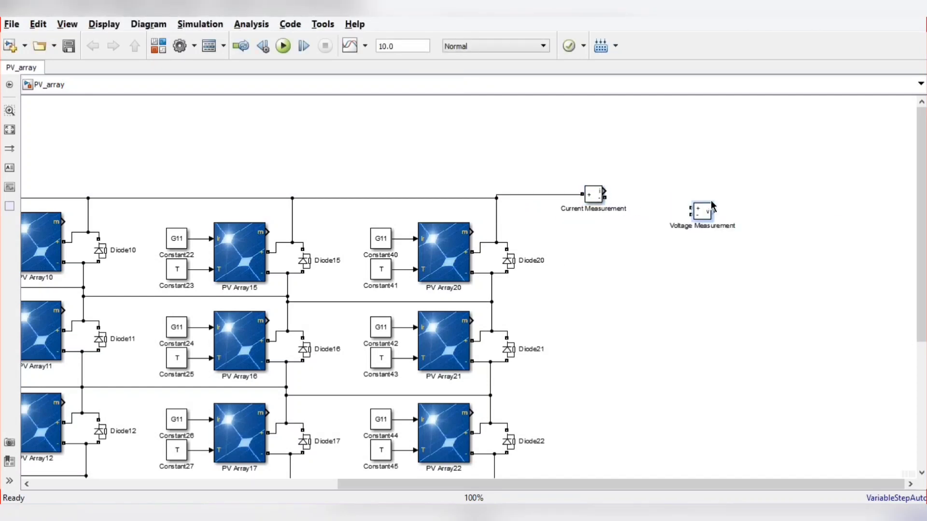
{"action": "left_click_drag", "start_coordinate": [709, 220], "coordinate": [772, 275]}
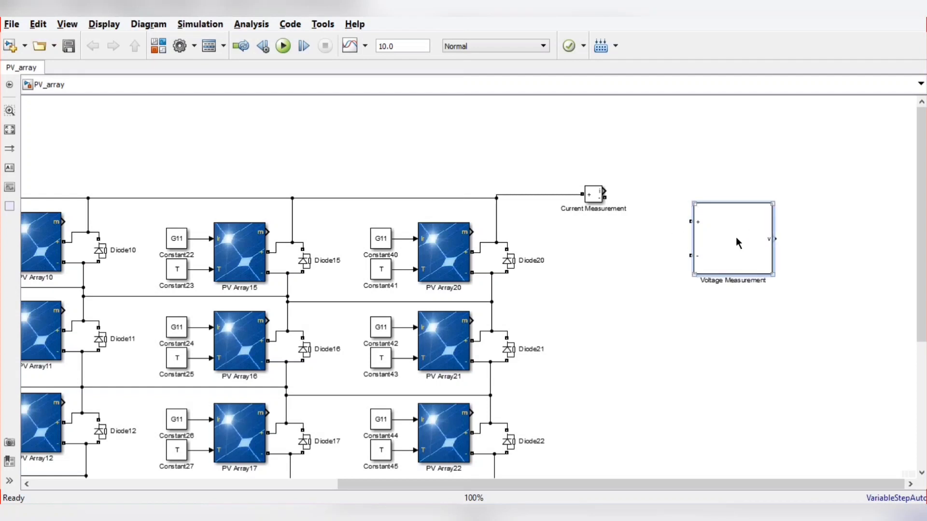
{"action": "left_click_drag", "start_coordinate": [734, 242], "coordinate": [771, 283]}
{"action": "left_click_drag", "start_coordinate": [803, 315], "coordinate": [831, 331]}
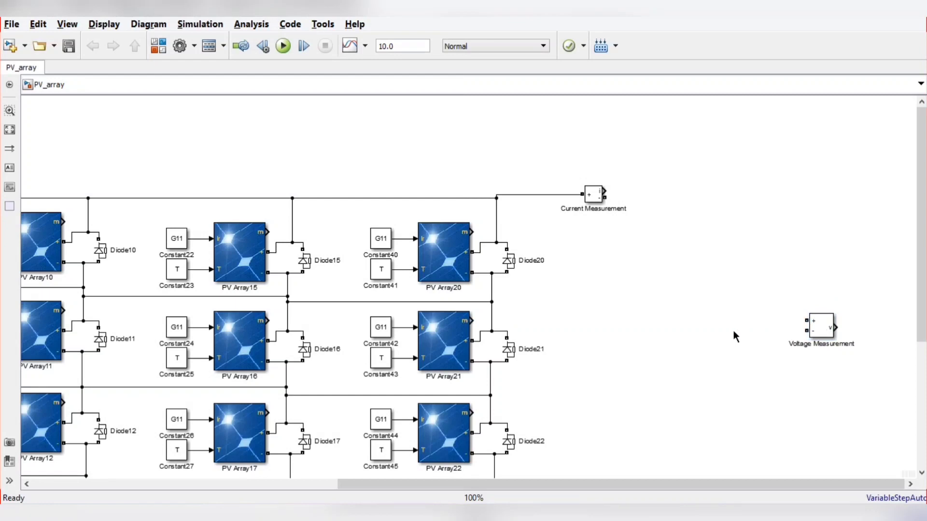
{"action": "left_click_drag", "start_coordinate": [735, 335], "coordinate": [692, 234]}
{"action": "scroll", "coordinate": [685, 234], "scroll_direction": "down", "scroll_amount": 2}
{"action": "scroll", "coordinate": [666, 302], "scroll_direction": "down", "scroll_amount": 2}
{"action": "left_click_drag", "start_coordinate": [662, 311], "coordinate": [638, 295]}
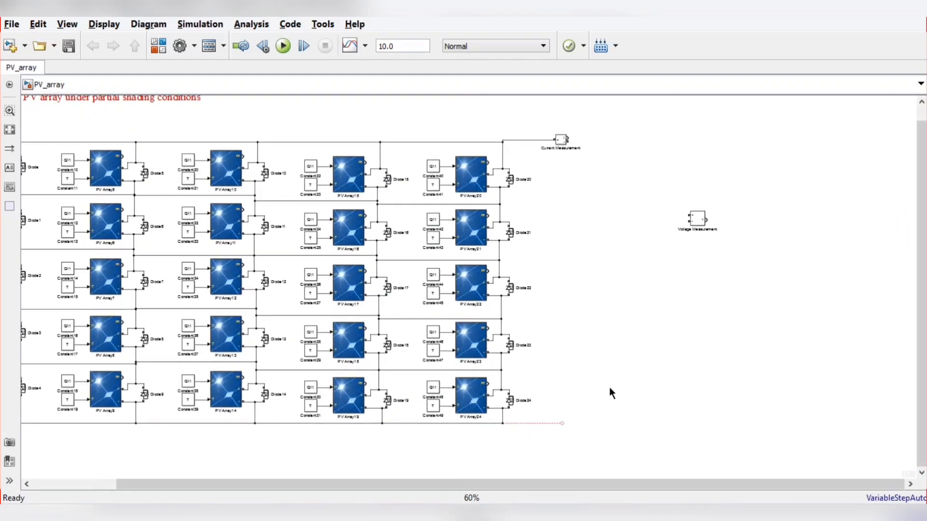
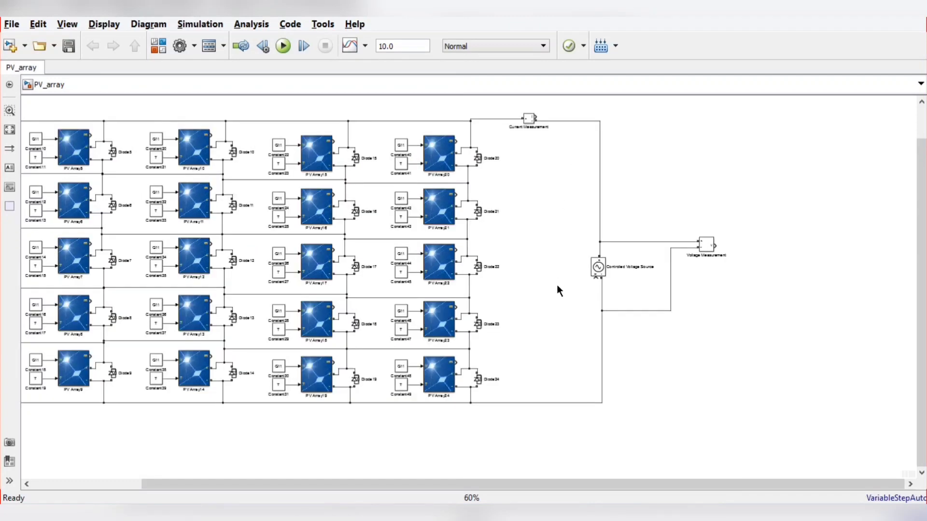
- Add a Ramp block beside the Controlled Voltage Source and connect it to the source's signal input
{"action": "scroll", "coordinate": [584, 282], "scroll_direction": "up", "scroll_amount": 4}
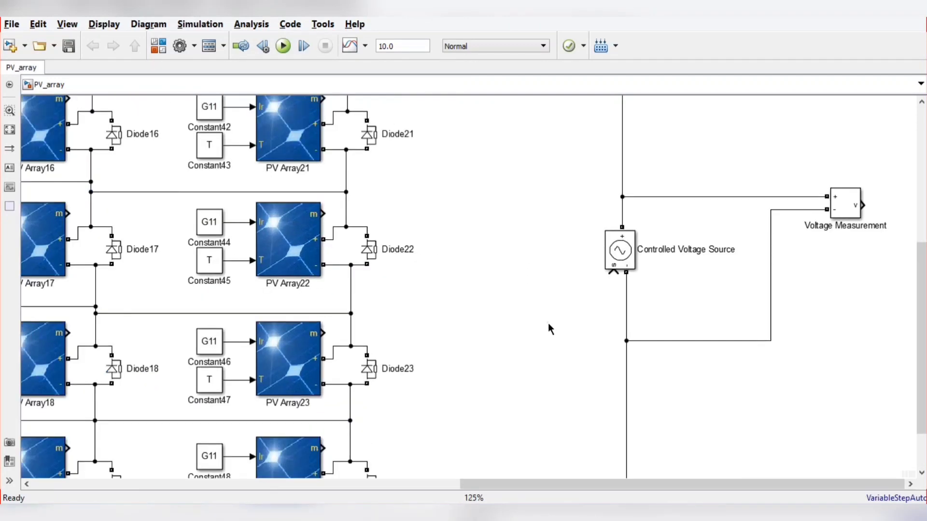
{"action": "double_click", "coordinate": [549, 323]}
{"action": "type", "text": "ramp"}
{"action": "key", "text": "Return"}
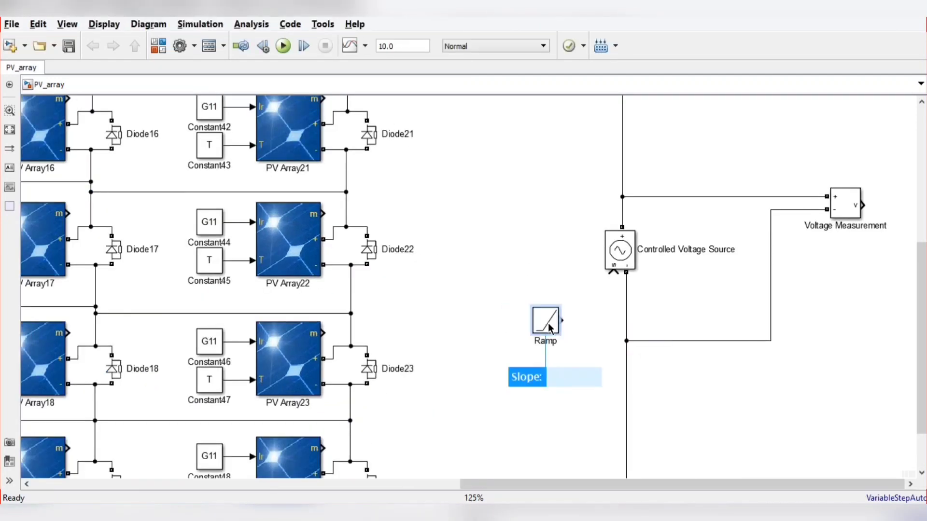
{"action": "left_click_drag", "start_coordinate": [562, 320], "coordinate": [600, 289]}
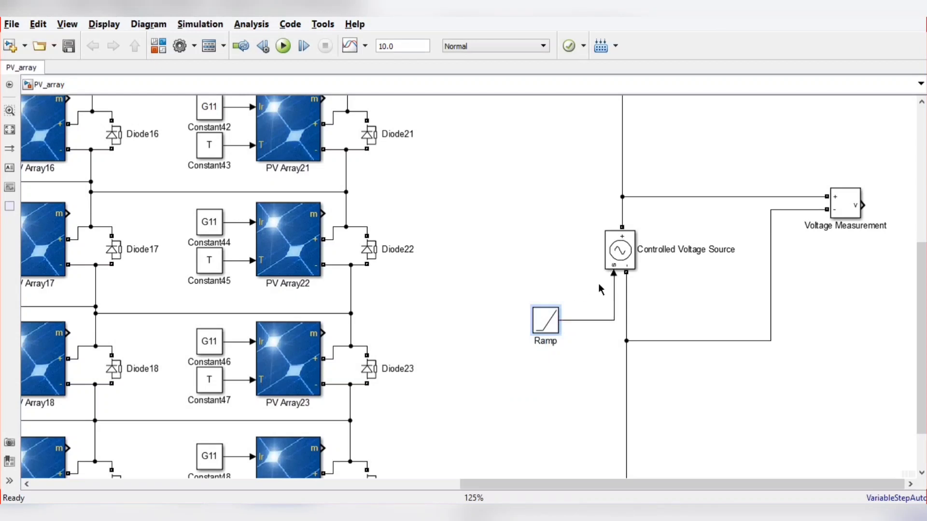
- Check the open-circuit voltage in the parameters of the fifth column's uppermost PV array block
{"action": "left_click", "coordinate": [551, 323]}
{"action": "scroll", "coordinate": [435, 314], "scroll_direction": "down", "scroll_amount": 1}
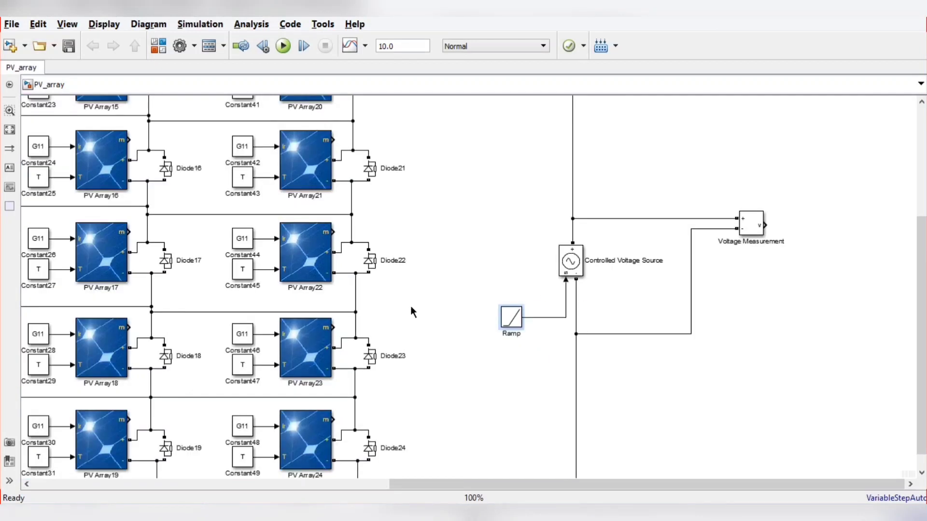
{"action": "scroll", "coordinate": [436, 326], "scroll_direction": "down", "scroll_amount": 1}
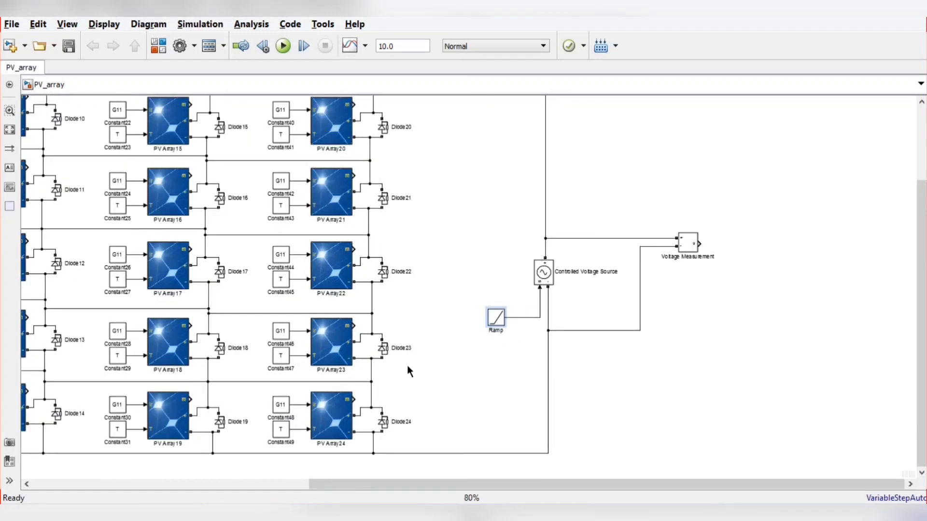
{"action": "scroll", "coordinate": [409, 371], "scroll_direction": "down", "scroll_amount": 1}
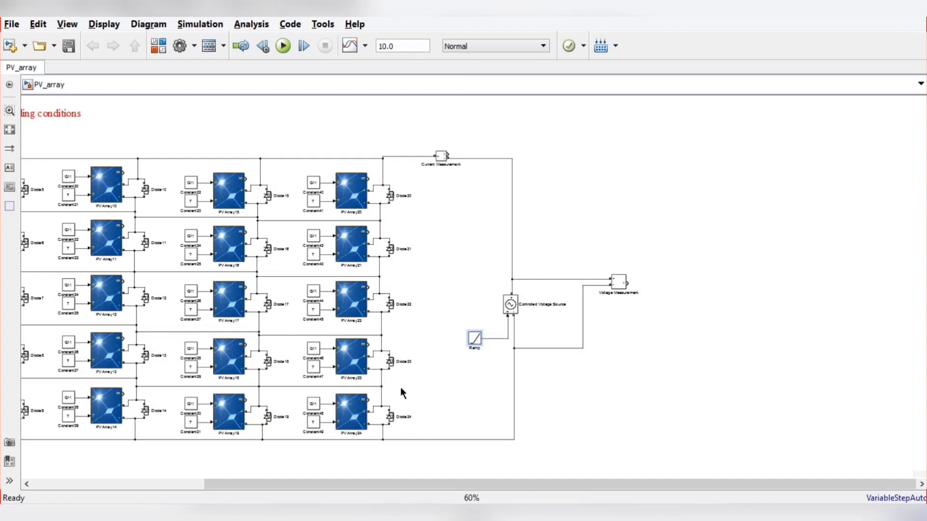
{"action": "left_click", "coordinate": [358, 195]}
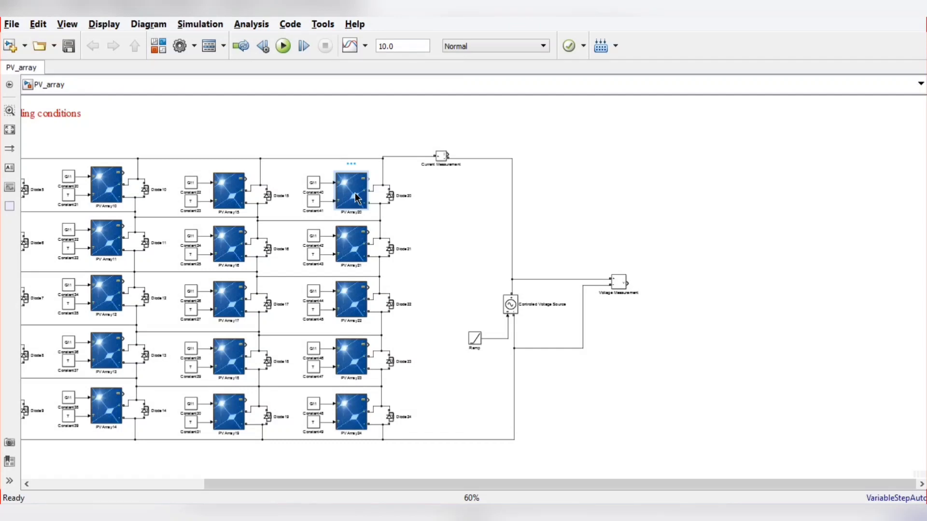
{"action": "double_click", "coordinate": [354, 194]}
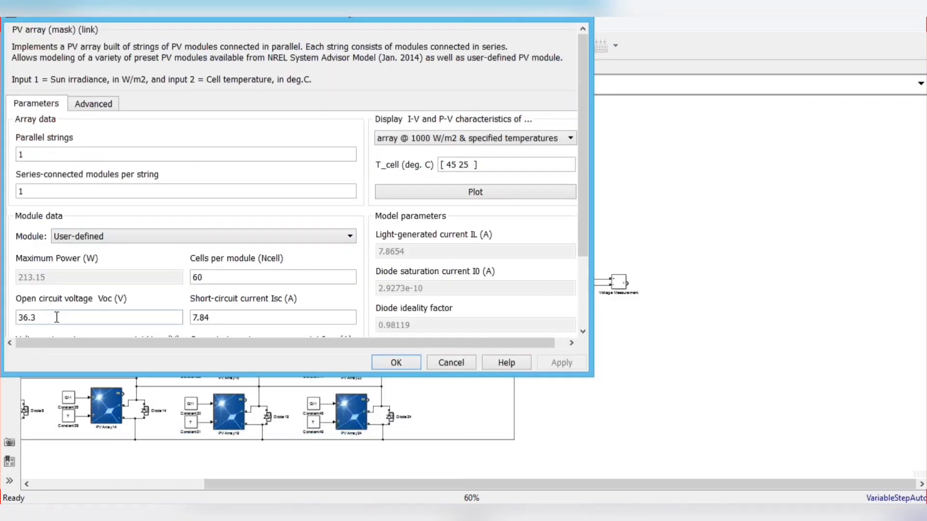
{"action": "double_click", "coordinate": [49, 321]}
{"action": "left_click", "coordinate": [401, 359]}
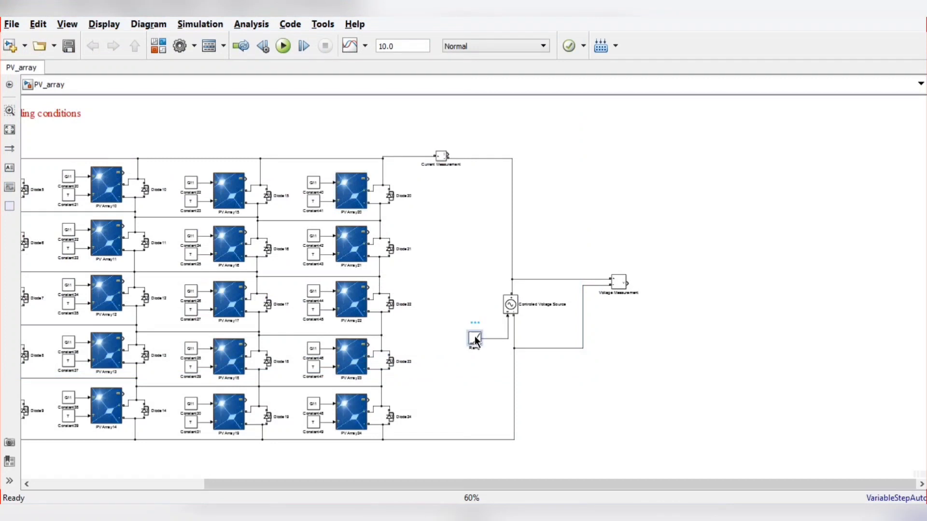
- Set the slope of the Ramp block feeding the Controlled Voltage Source to 36.3*5
{"action": "double_click", "coordinate": [476, 341]}
{"action": "left_click", "coordinate": [797, 229]}
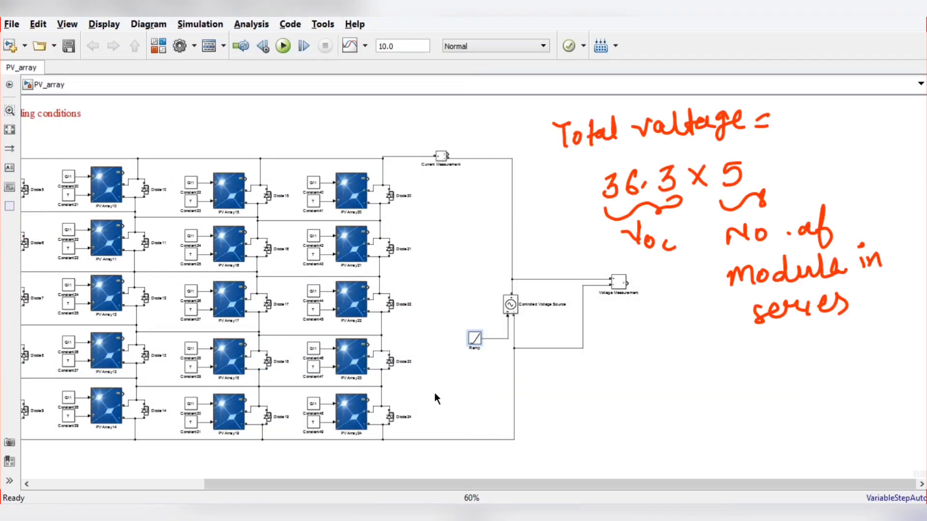
{"action": "double_click", "coordinate": [477, 341]}
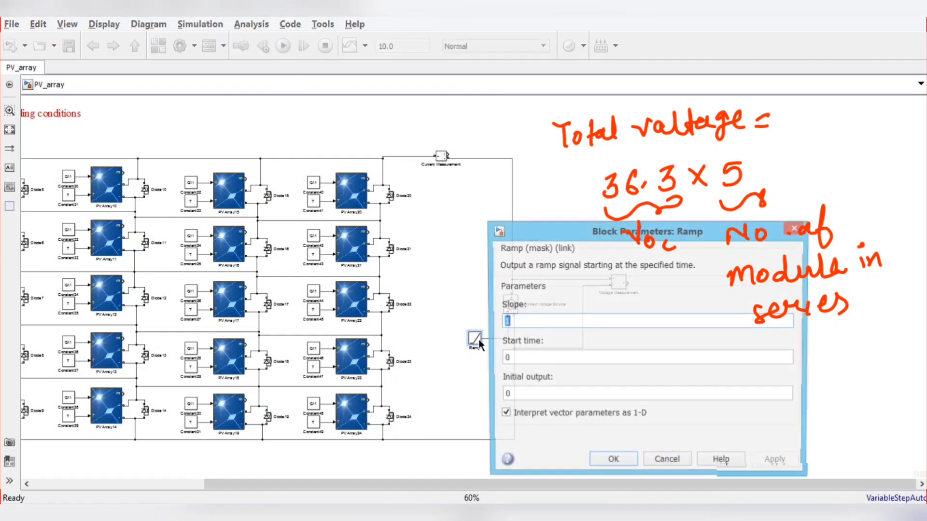
{"action": "type", "text": "36"}
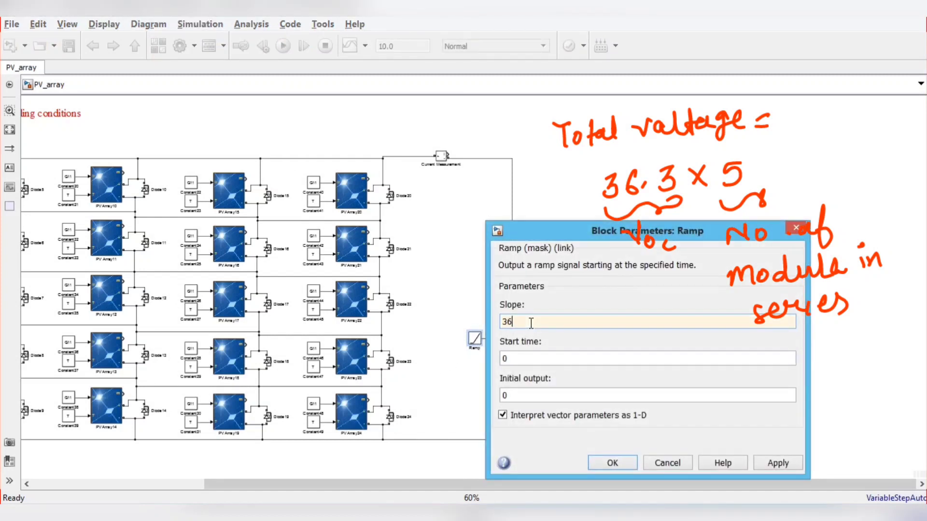
{"action": "type", "text": ".3*5"}
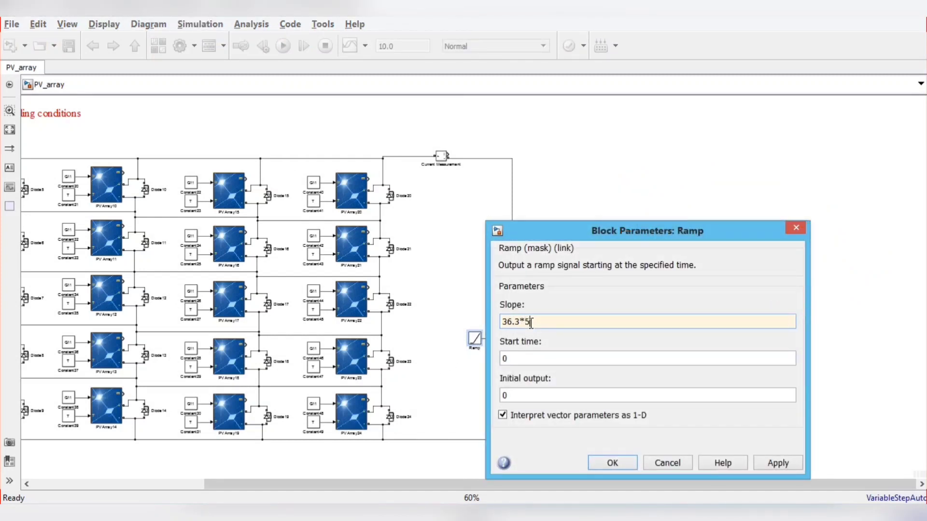
{"action": "double_click", "coordinate": [541, 358]}
{"action": "double_click", "coordinate": [544, 395]}
{"action": "left_click", "coordinate": [612, 463]}
- Add a Scope block from Simulink/Sinks beyond the Voltage Measurement block and connect the voltage output to its input
{"action": "scroll", "coordinate": [628, 396], "scroll_direction": "down", "scroll_amount": 2}
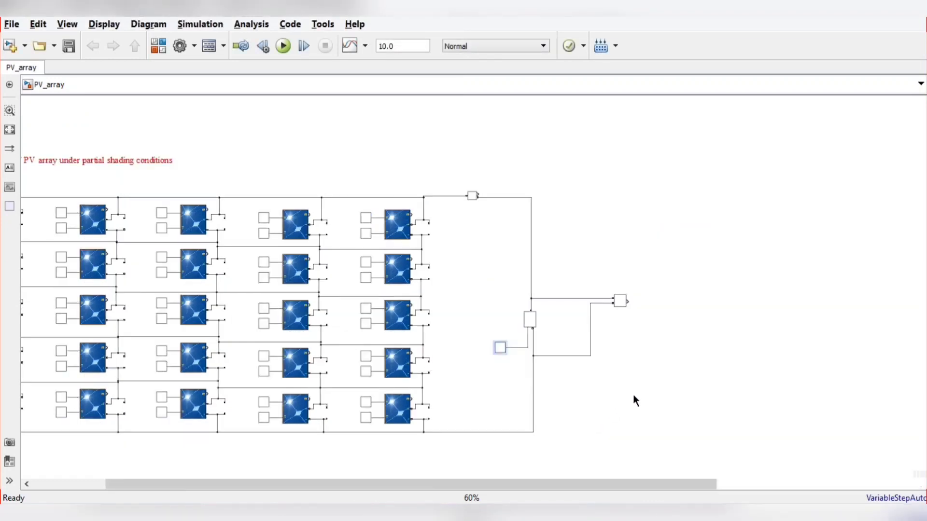
{"action": "scroll", "coordinate": [489, 392], "scroll_direction": "up", "scroll_amount": 2}
{"action": "double_click", "coordinate": [718, 296]}
{"action": "type", "text": "sim"}
{"action": "key", "text": "BackSpace"}
{"action": "key", "text": "BackSpace"}
{"action": "key", "text": "BackSpace"}
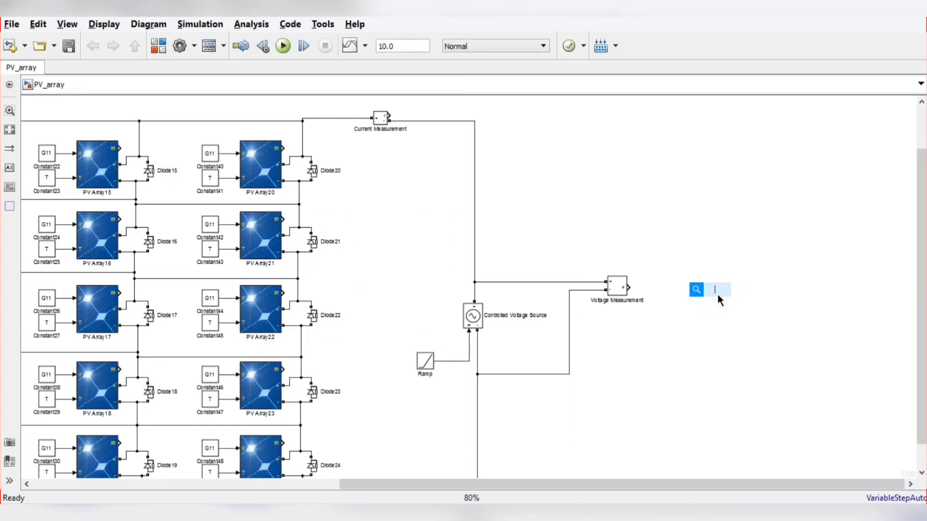
{"action": "type", "text": "scope"}
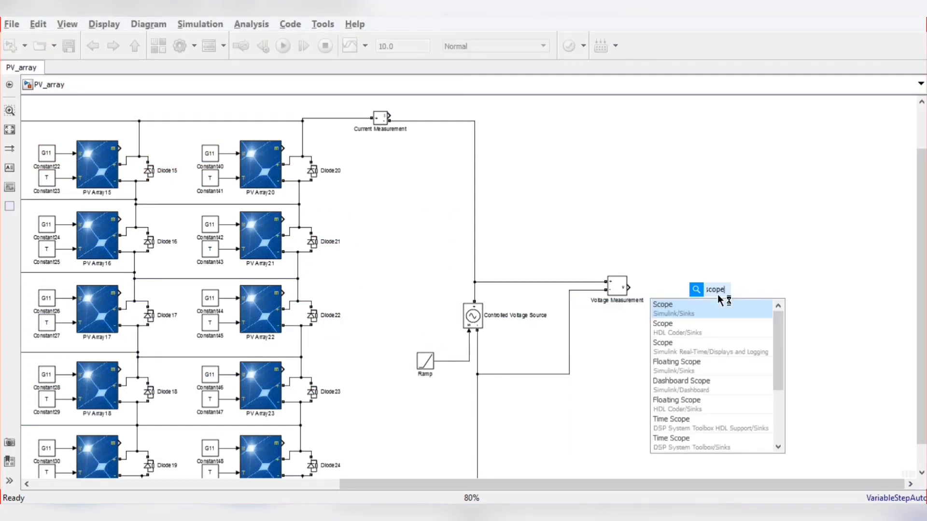
{"action": "key", "text": "Return"}
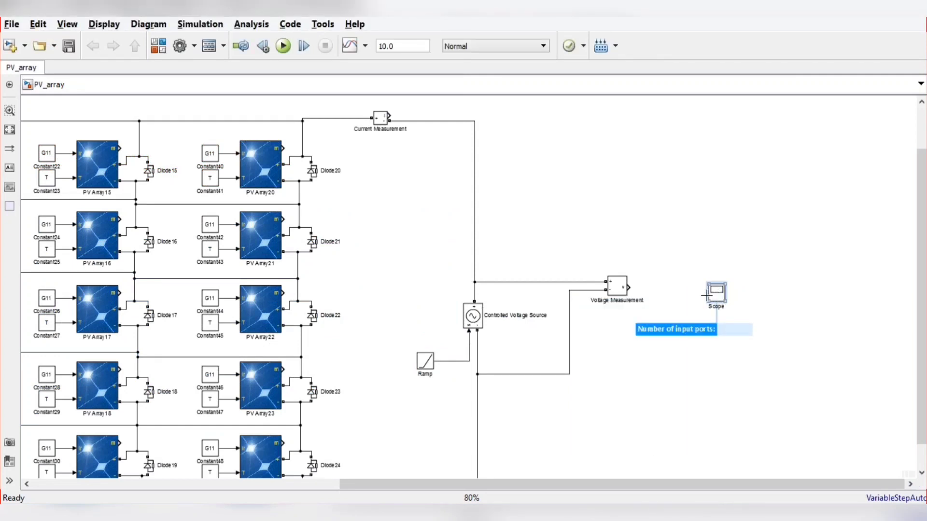
{"action": "left_click_drag", "start_coordinate": [629, 288], "coordinate": [719, 299]}
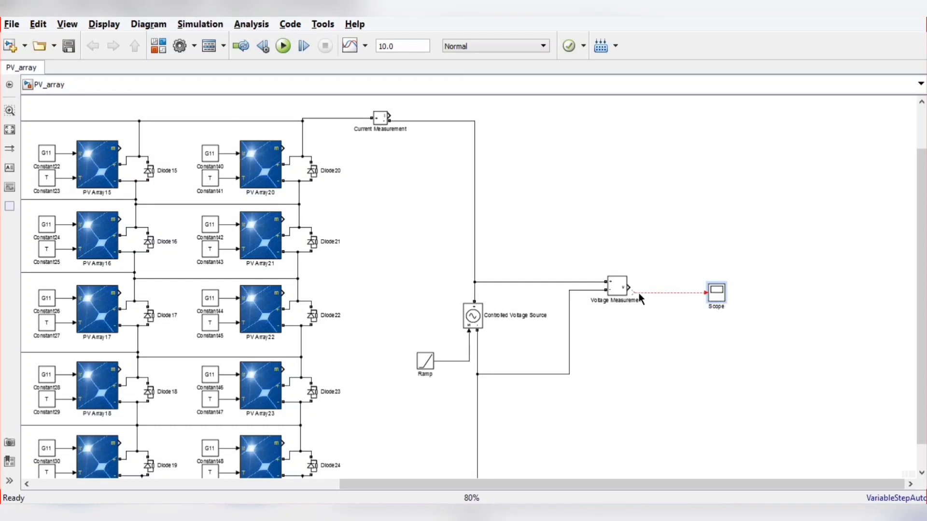
{"action": "left_click_drag", "start_coordinate": [629, 288], "coordinate": [713, 295]}
- Give the Scope 3 input ports in a three-row, single-column layout and connect the Current Measurement output to its second input
{"action": "double_click", "coordinate": [716, 300]}
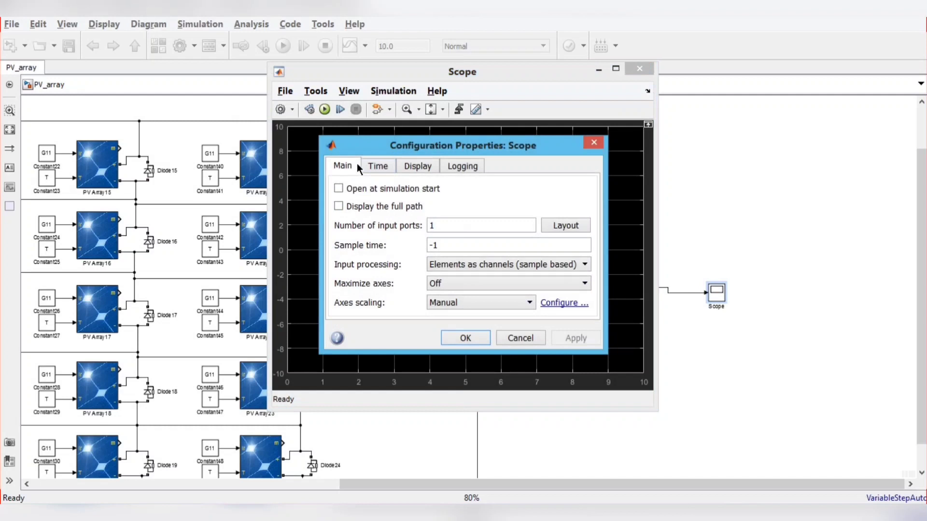
{"action": "double_click", "coordinate": [432, 225]}
{"action": "type", "text": "3"}
{"action": "left_click", "coordinate": [477, 337]}
{"action": "left_click", "coordinate": [566, 229]}
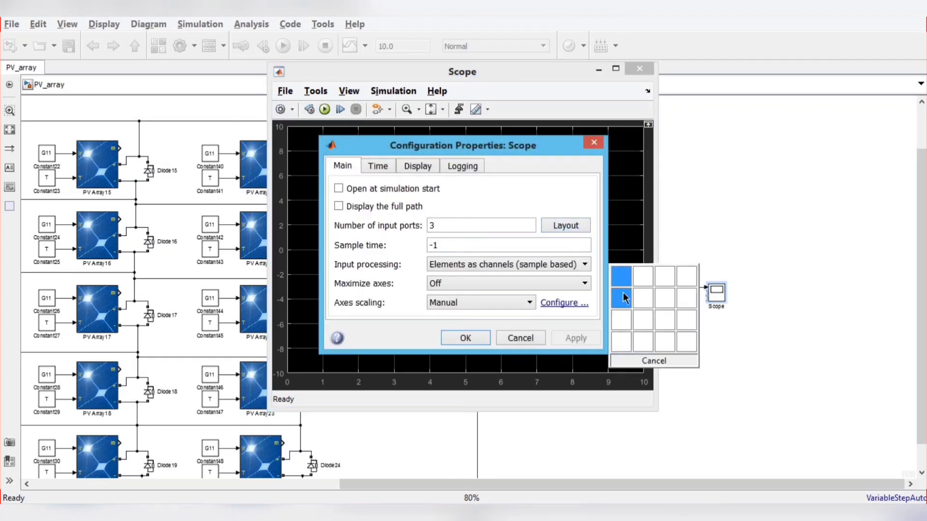
{"action": "left_click", "coordinate": [622, 321]}
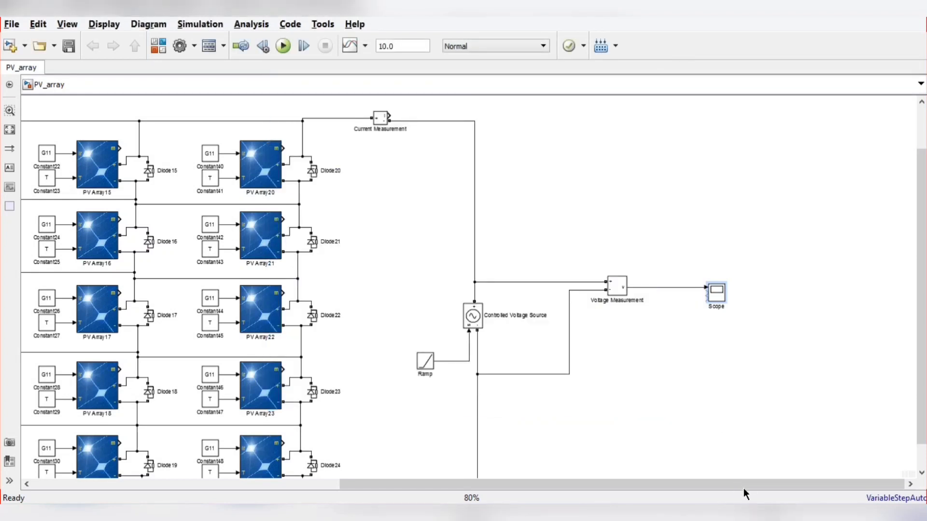
{"action": "left_click_drag", "start_coordinate": [692, 289], "coordinate": [389, 118]}
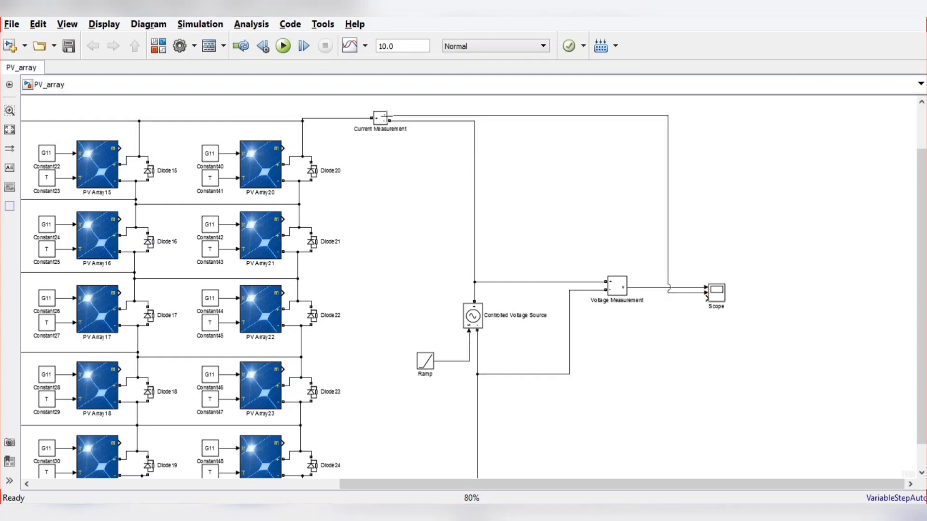
- Search the block library for a multiply block from the empty canvas area below the Voltage Measurement block
{"action": "double_click", "coordinate": [625, 373]}
{"action": "type", "text": "mult"}
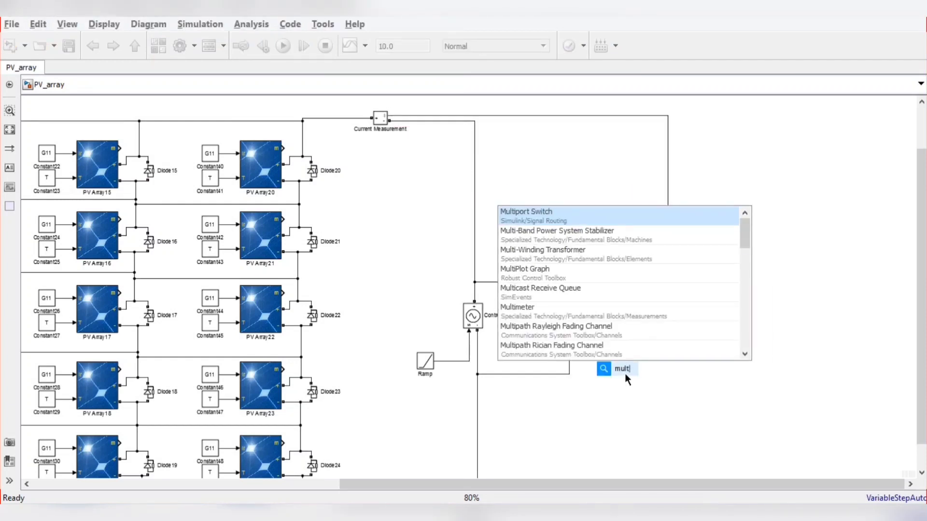
{"action": "type", "text": "iply"}
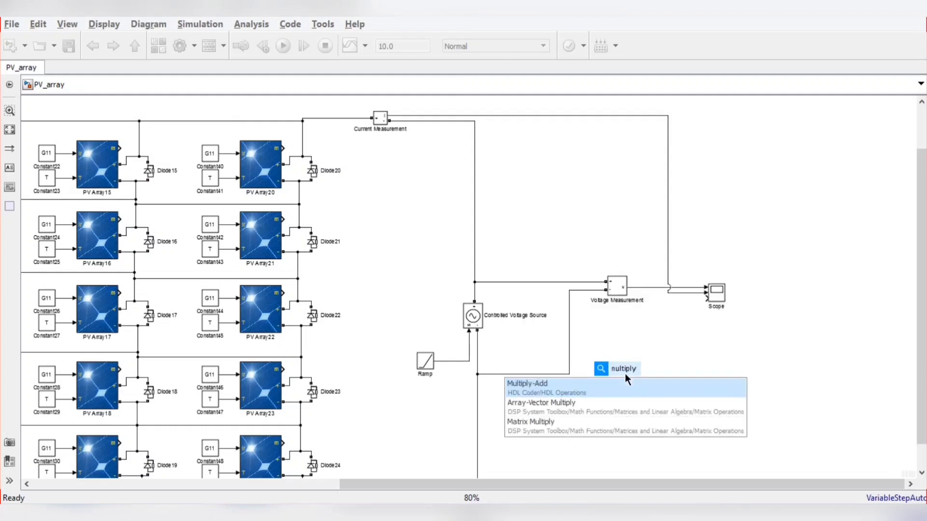
{"action": "key", "text": "BackSpace"}
{"action": "key", "text": "BackSpace"}
{"action": "key", "text": "BackSpace"}
{"action": "key", "text": "BackSpace"}
{"action": "key", "text": "BackSpace"}
{"action": "key", "text": "BackSpace"}
{"action": "key", "text": "BackSpace"}
{"action": "key", "text": "BackSpace"}
- Add a Divide block below the Voltage Measurement block and set its number of inputs to ** so it multiplies
{"action": "type", "text": "di"}
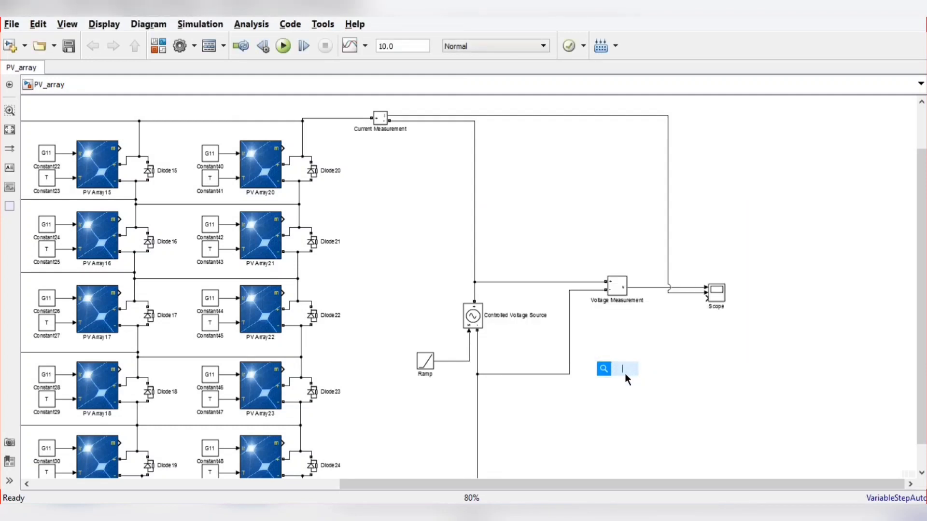
{"action": "type", "text": "vide"}
{"action": "key", "text": "Return"}
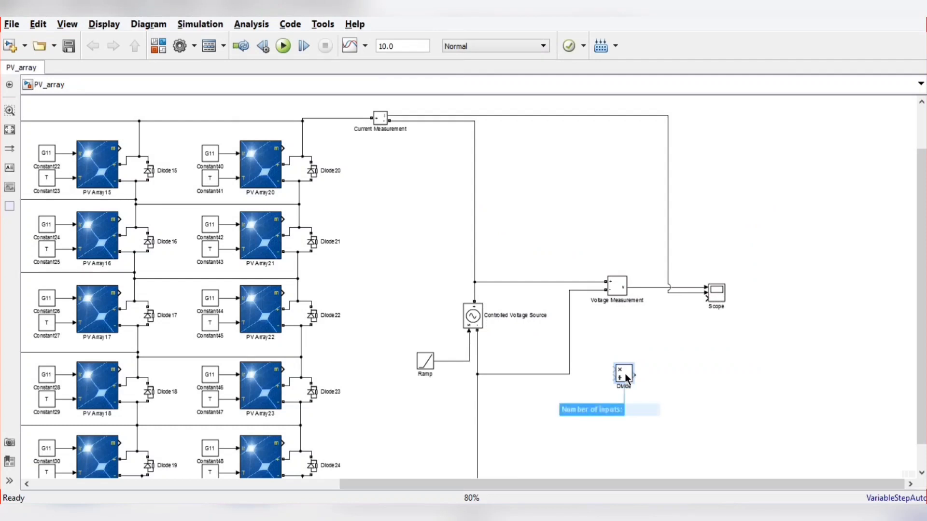
{"action": "double_click", "coordinate": [624, 375]}
{"action": "type", "text": "**"}
{"action": "key", "text": "Return"}
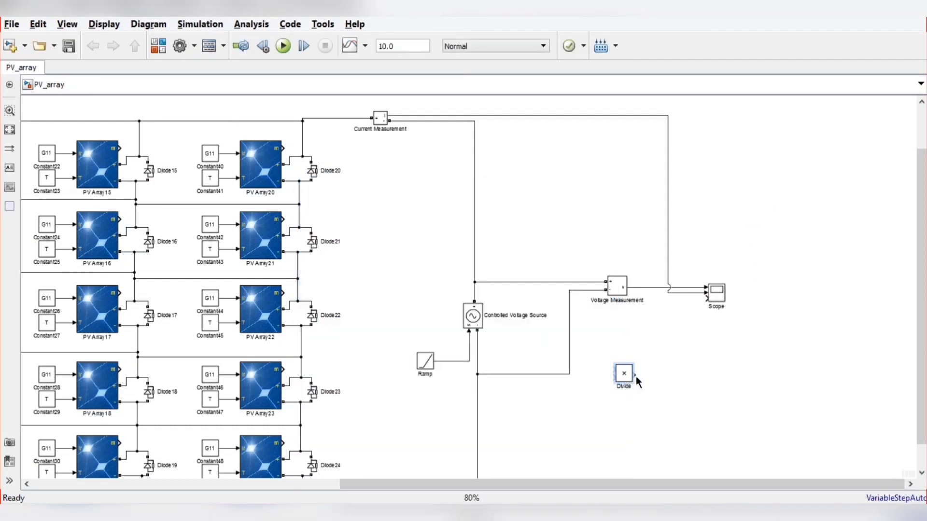
- Connect the Divide block's output to the Scope's third input and its two inputs to the voltage and current signal lines
{"action": "left_click_drag", "start_coordinate": [637, 373], "coordinate": [706, 299]}
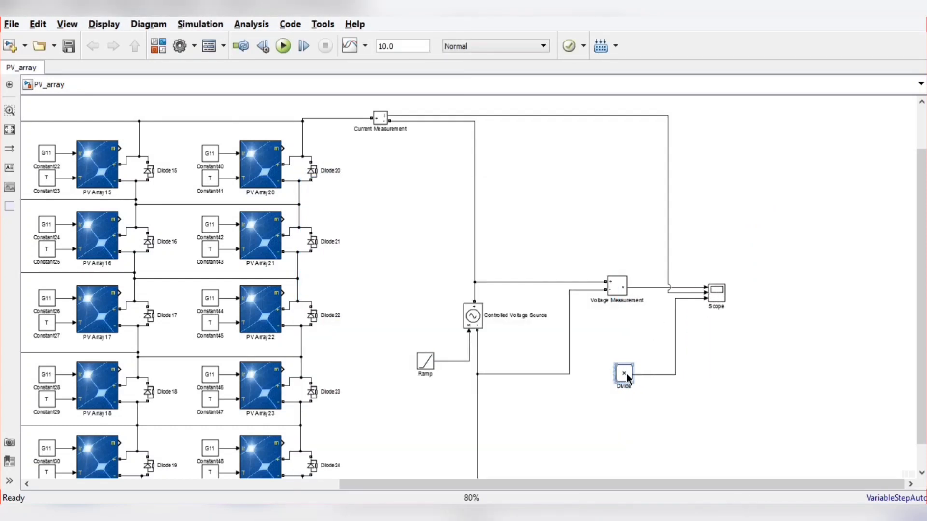
{"action": "mouse_move", "coordinate": [627, 376]}
{"action": "left_mouse_down"}
{"action": "mouse_move", "coordinate": [675, 328]}
{"action": "mouse_move", "coordinate": [648, 288]}
{"action": "left_mouse_up"}
{"action": "left_click_drag", "start_coordinate": [651, 336], "coordinate": [668, 292]}
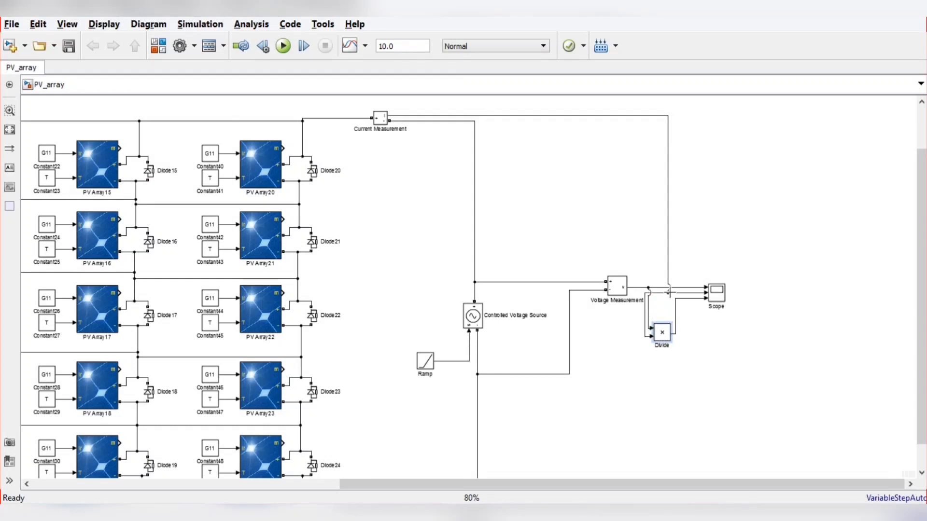
{"action": "left_click", "coordinate": [702, 389]}
- Add a powergui block in the empty area above the PV array, beside the model title
{"action": "scroll", "coordinate": [740, 482], "scroll_direction": "down", "scroll_amount": 3}
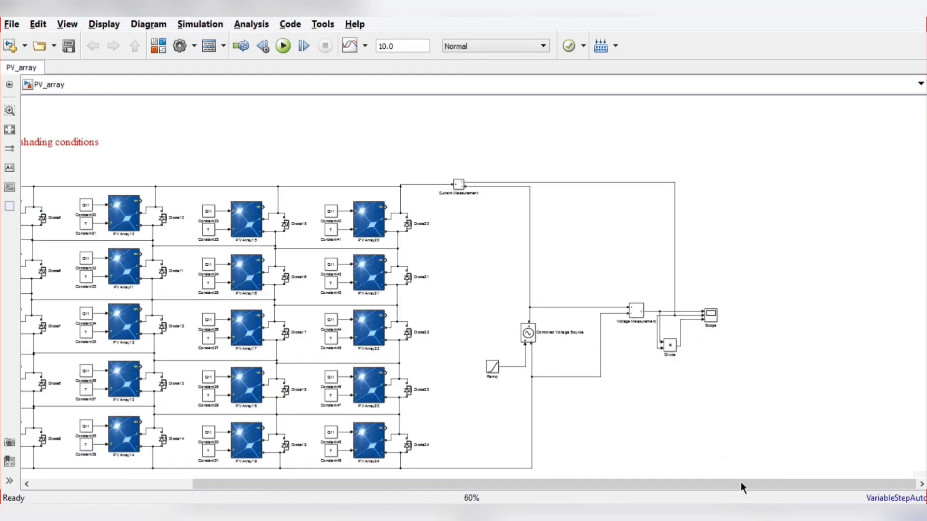
{"action": "scroll", "coordinate": [677, 433], "scroll_direction": "up", "scroll_amount": 3}
{"action": "scroll", "coordinate": [502, 348], "scroll_direction": "down", "scroll_amount": 3}
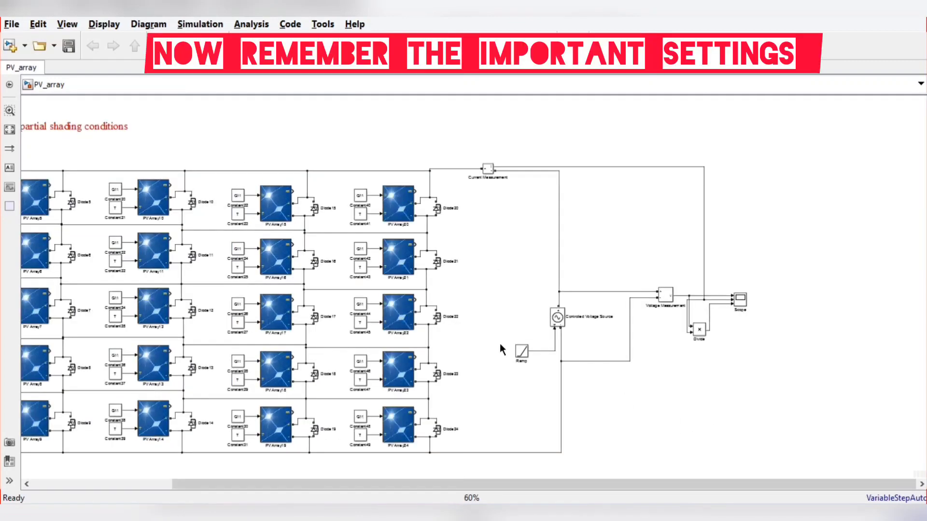
{"action": "type", "text": "pow"}
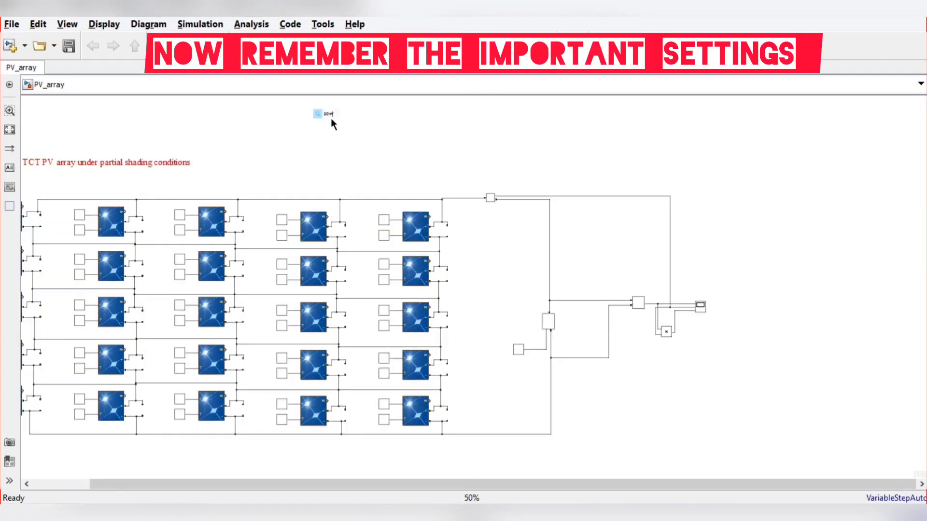
{"action": "type", "text": "ergui"}
{"action": "left_click", "coordinate": [332, 124]}
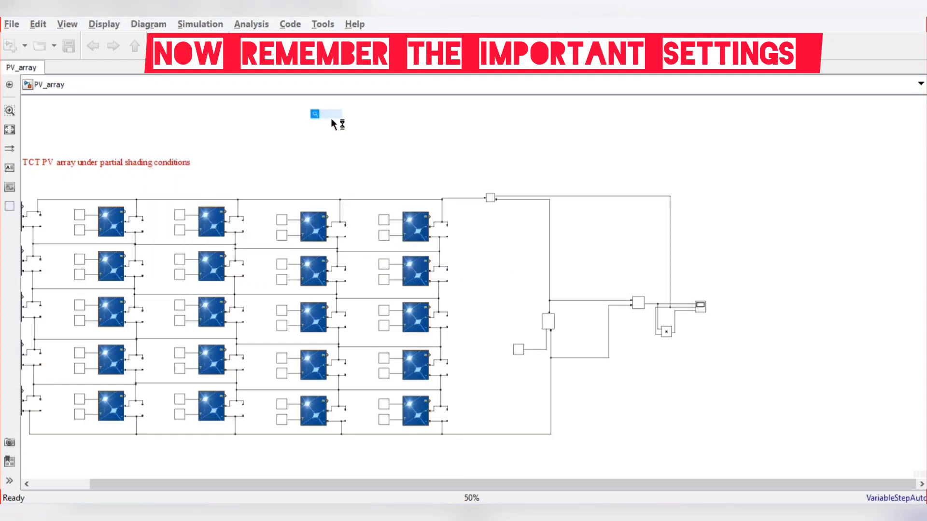
{"action": "left_click_drag", "start_coordinate": [332, 123], "coordinate": [300, 162]}
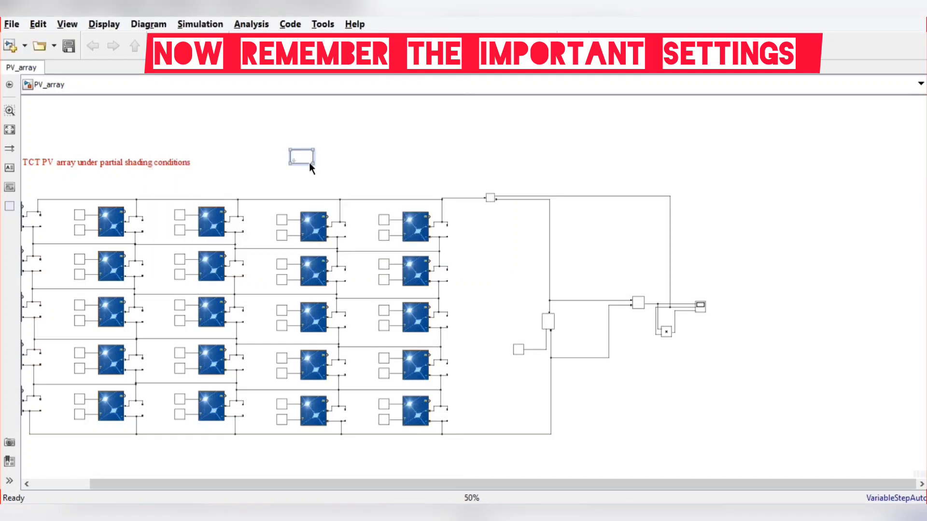
{"action": "scroll", "coordinate": [300, 158], "scroll_direction": "up", "scroll_amount": 5}
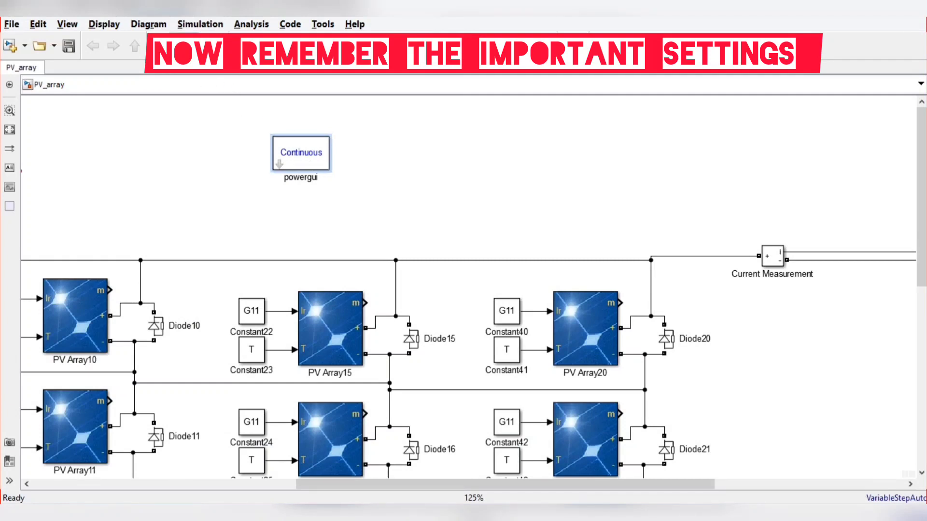
- Configure the model's solver as Fixed-step, ode3 (Bogacki-Shampine), with a fixed-step size of 1e-5
{"action": "left_click", "coordinate": [180, 47]}
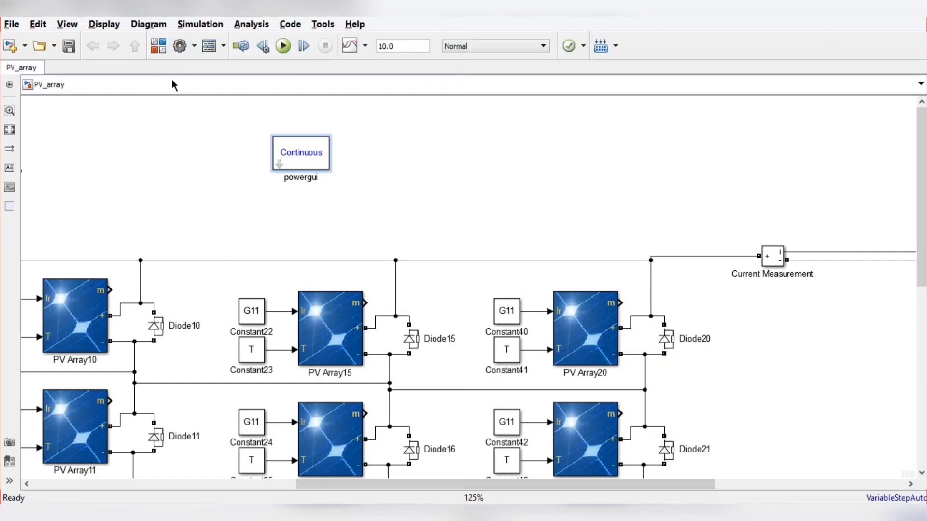
{"action": "left_click", "coordinate": [178, 46]}
{"action": "left_click", "coordinate": [396, 187]}
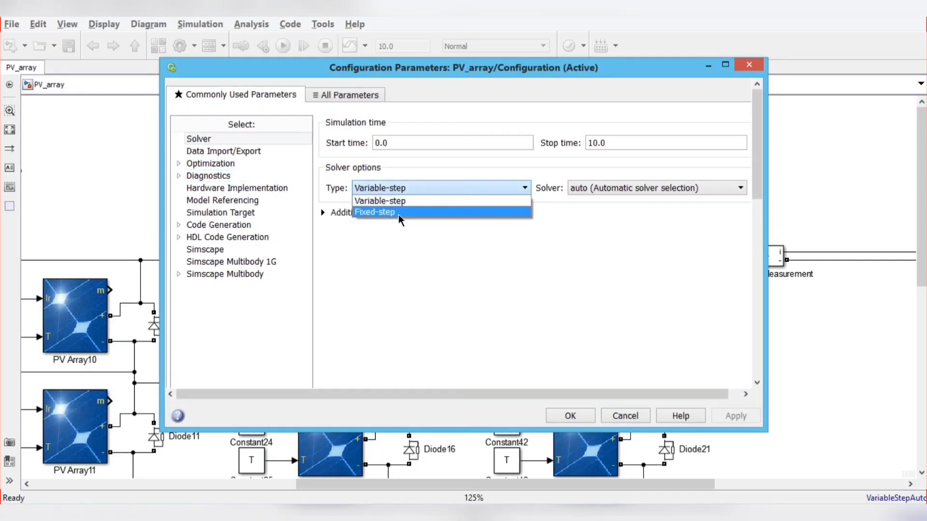
{"action": "left_click", "coordinate": [366, 212]}
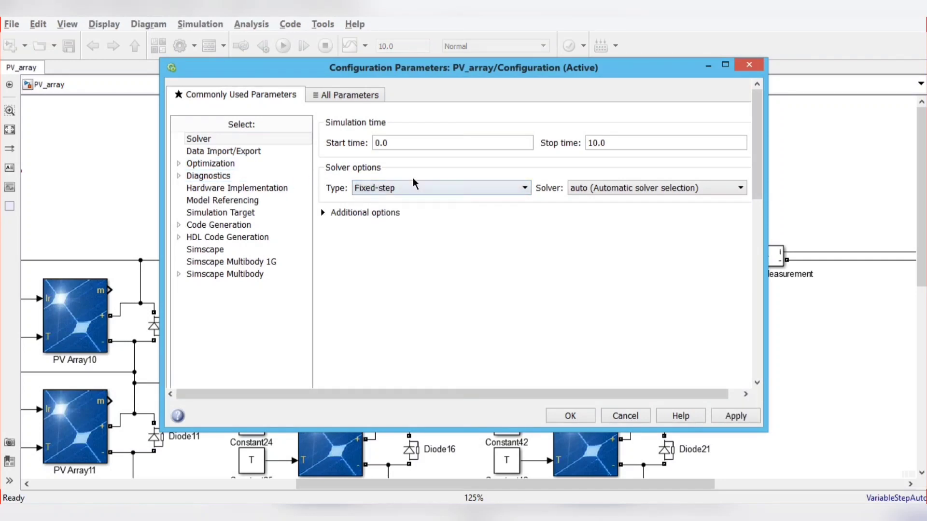
{"action": "left_click", "coordinate": [592, 190]}
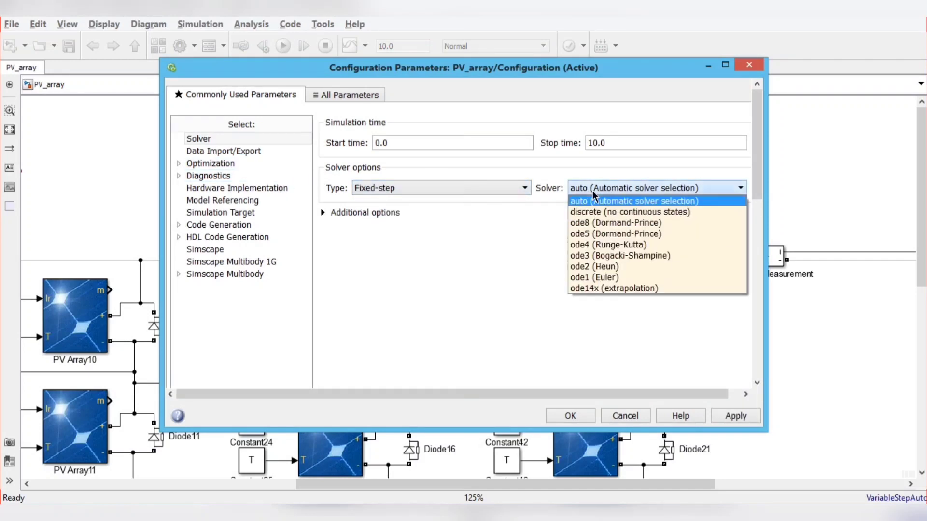
{"action": "left_click", "coordinate": [612, 256]}
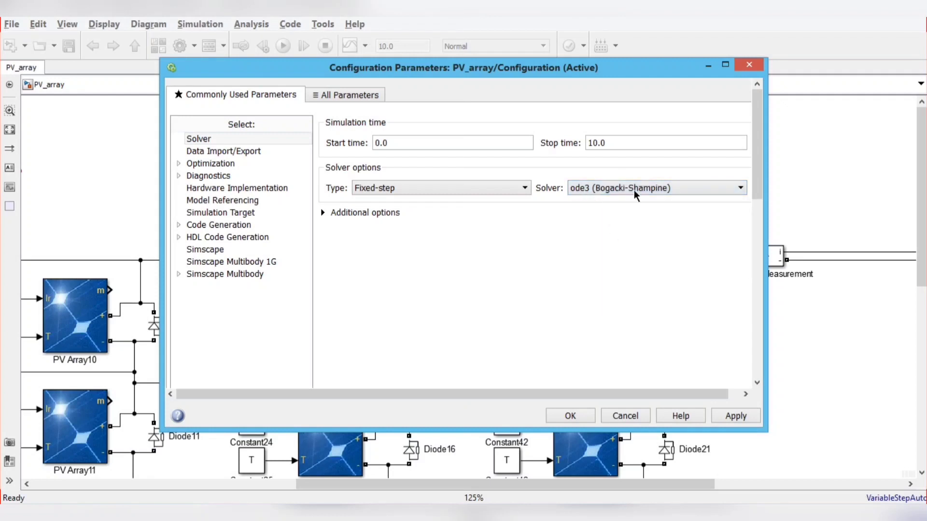
{"action": "left_click", "coordinate": [374, 214]}
{"action": "double_click", "coordinate": [570, 243]}
{"action": "type", "text": "1e-5"}
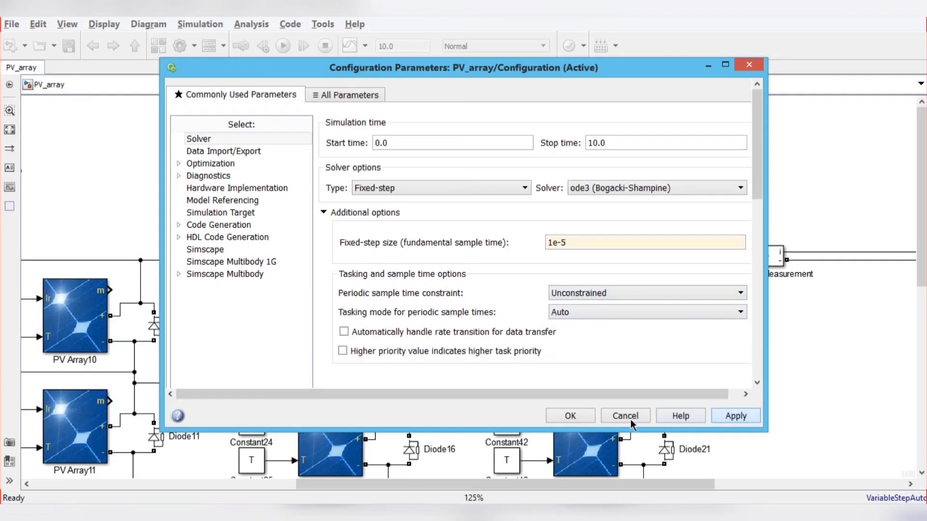
{"action": "left_click", "coordinate": [572, 418]}
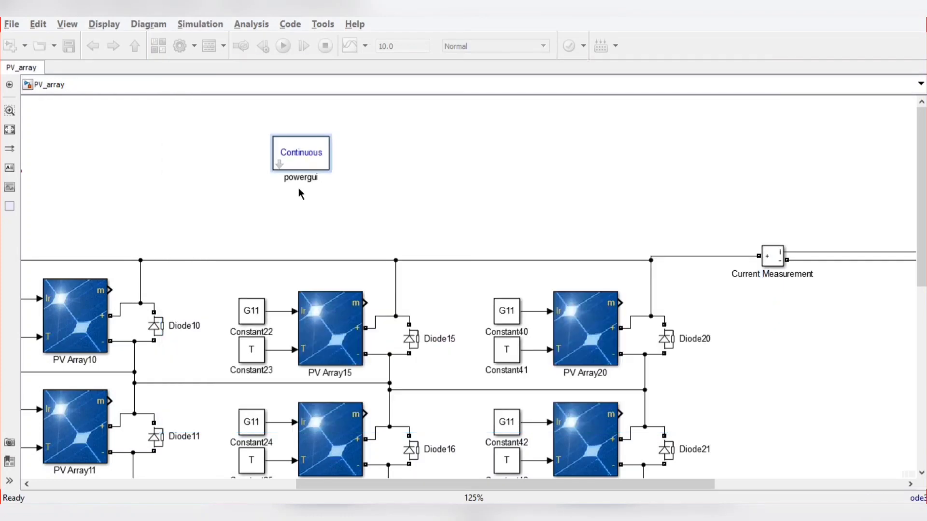
- Configure the powergui block for Discrete simulation with the Tustin solver and a sample time of 1e-5 s
{"action": "double_click", "coordinate": [306, 165]}
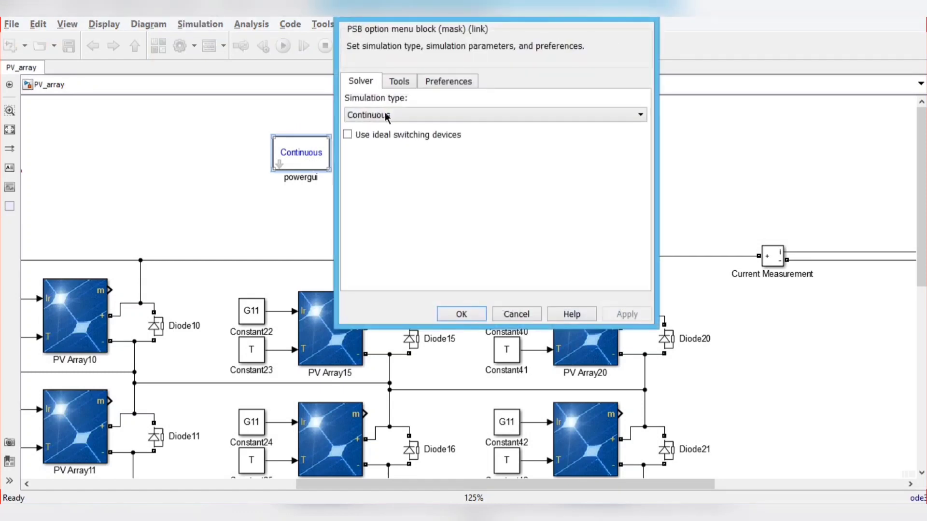
{"action": "left_click", "coordinate": [383, 116]}
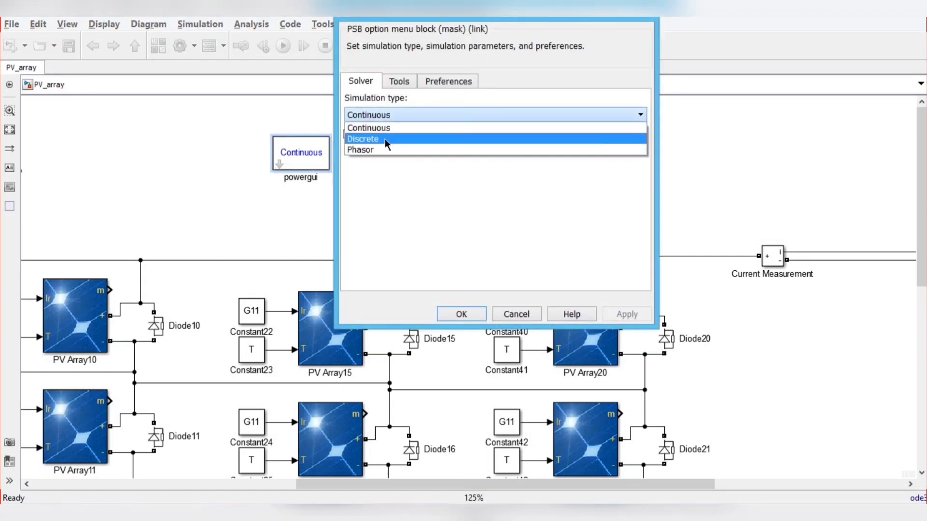
{"action": "left_click", "coordinate": [384, 138]}
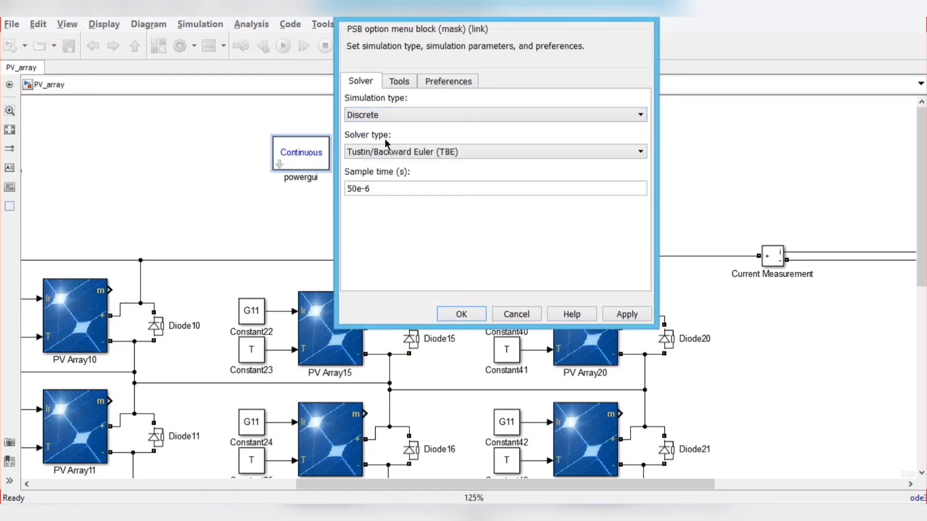
{"action": "left_click", "coordinate": [387, 151]}
{"action": "left_click", "coordinate": [386, 172]}
{"action": "double_click", "coordinate": [391, 189]}
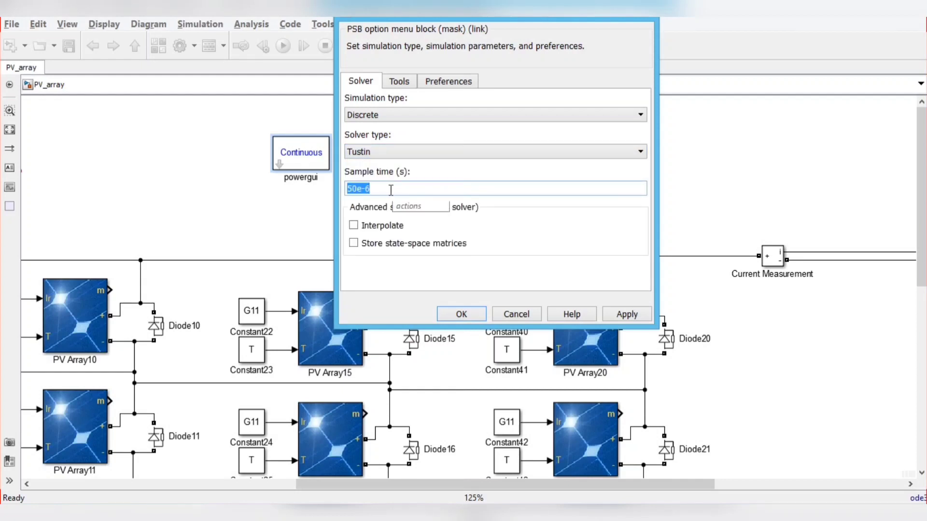
{"action": "type", "text": "1"}
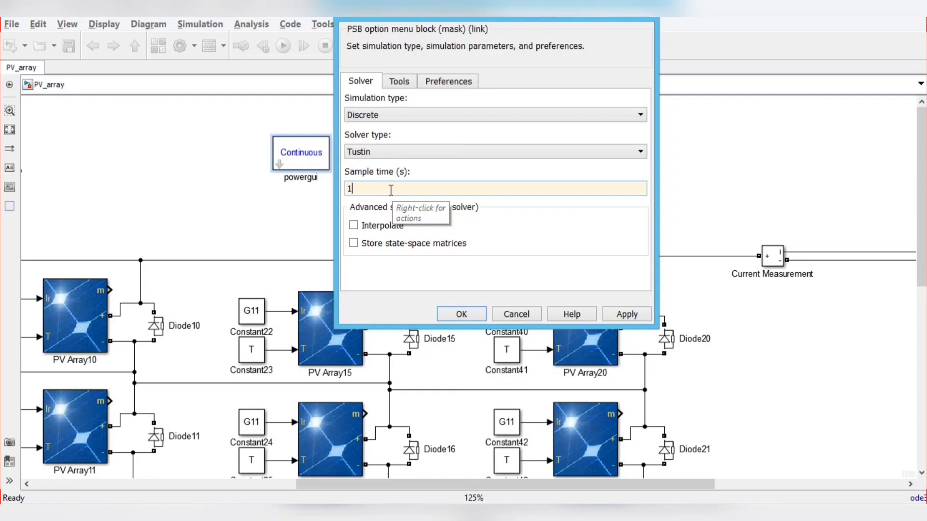
{"action": "type", "text": "e-5"}
{"action": "left_click", "coordinate": [625, 320]}
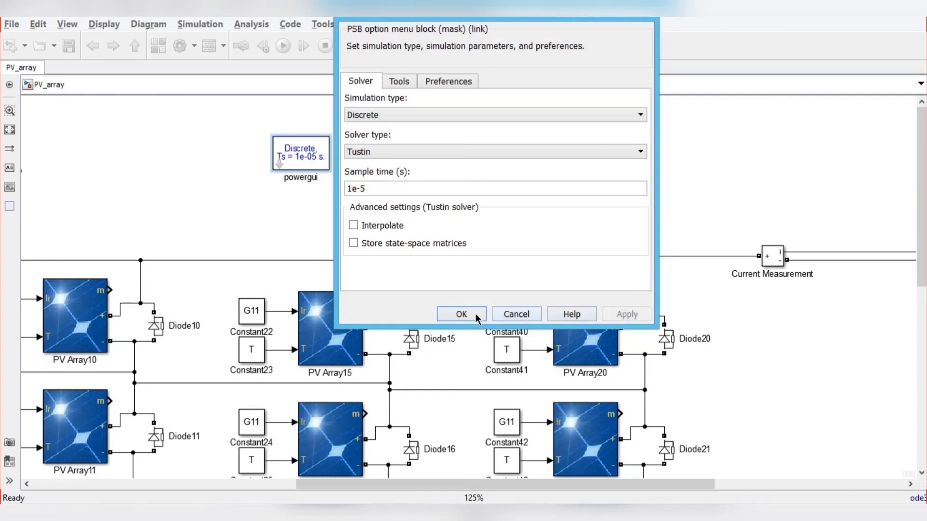
{"action": "left_click", "coordinate": [468, 314]}
- Switch to the MATLAB command window and define the irradiance variable G11=1000 and the temperature variable T=25
{"action": "scroll", "coordinate": [505, 258], "scroll_direction": "down", "scroll_amount": 1}
{"action": "scroll", "coordinate": [463, 300], "scroll_direction": "down", "scroll_amount": 1}
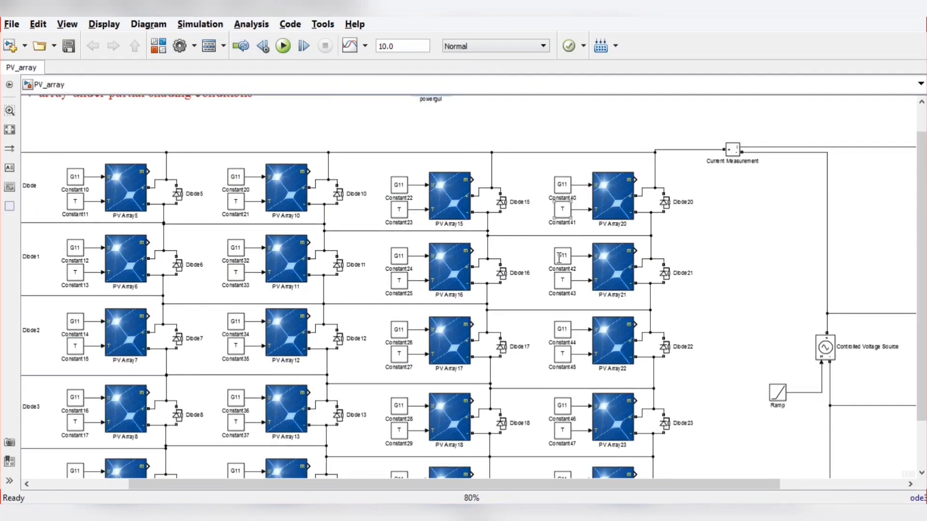
{"action": "scroll", "coordinate": [565, 343], "scroll_direction": "down", "scroll_amount": 1}
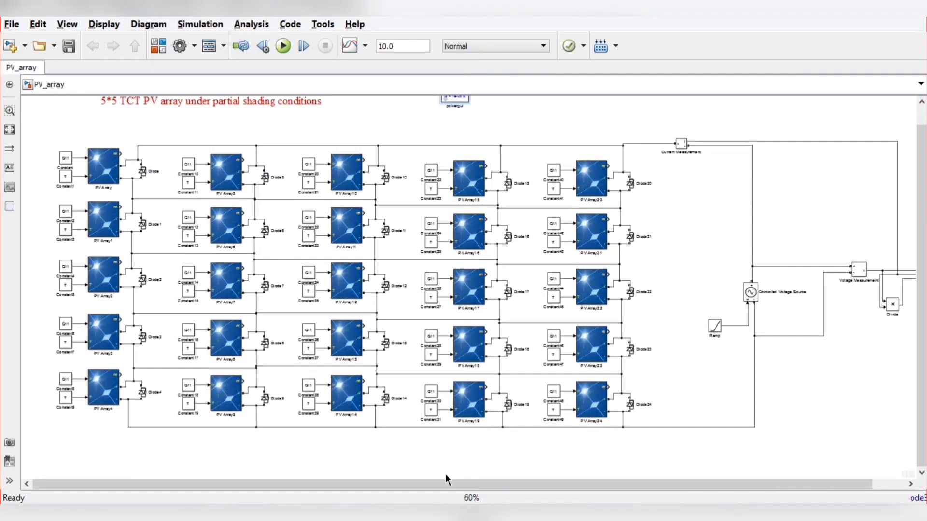
{"action": "mouse_move", "coordinate": [399, 513]}
{"action": "left_click", "coordinate": [358, 439]}
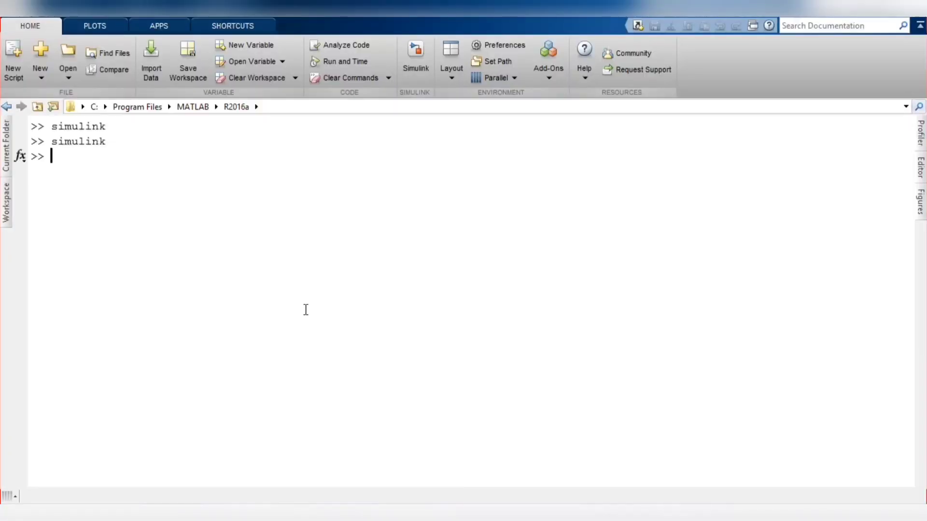
{"action": "type", "text": "G11=1000"}
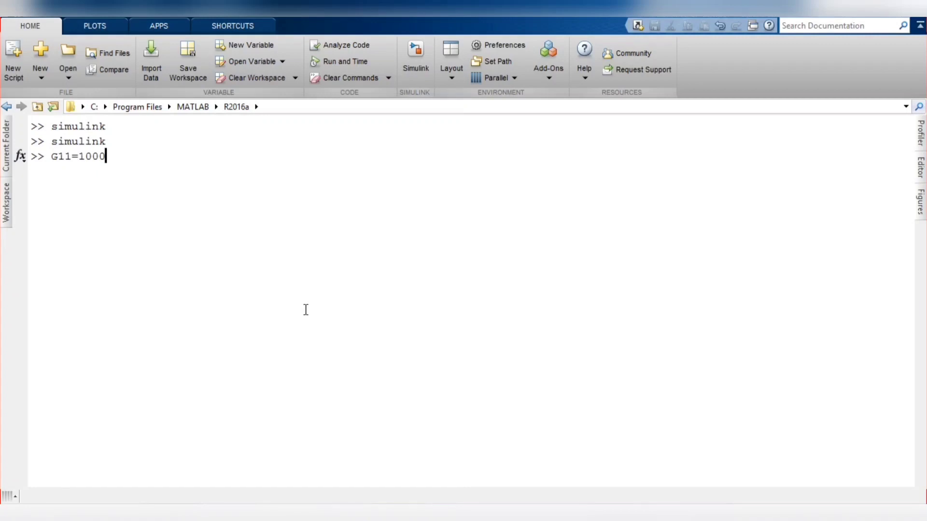
{"action": "key", "text": "Return"}
{"action": "type", "text": "T="}
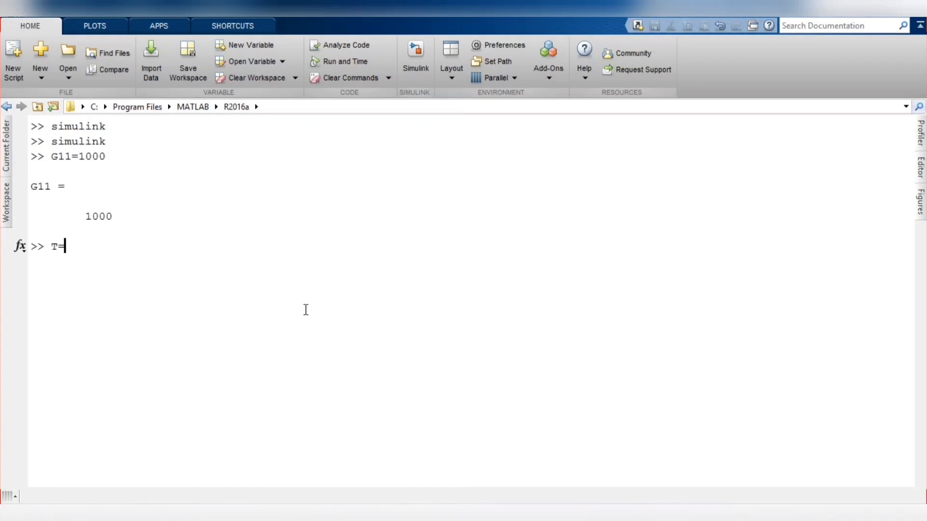
{"action": "type", "text": "25;"}
{"action": "key", "text": "Return"}
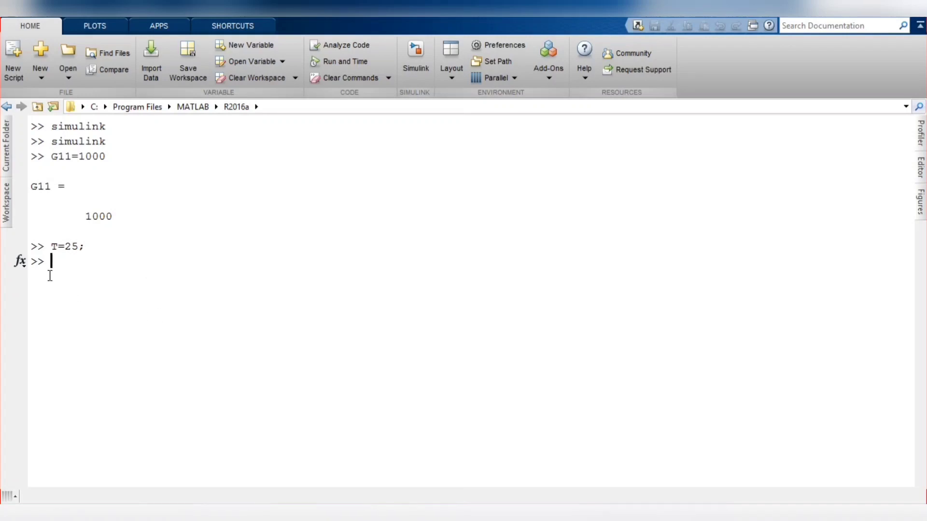
- Check the values of G11 and T in the MATLAB workspace and return to the PV_array model in Simulink
{"action": "left_click", "coordinate": [7, 219]}
{"action": "left_click", "coordinate": [35, 234]}
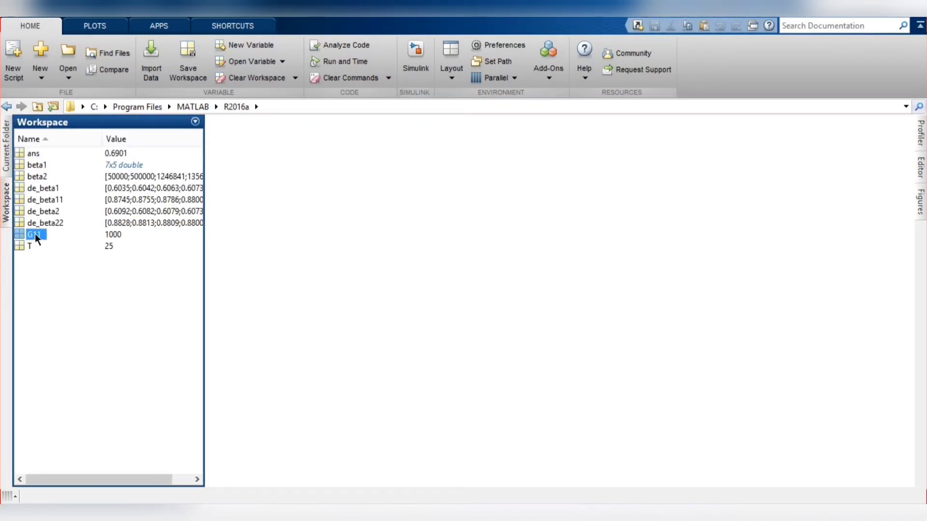
{"action": "left_click", "coordinate": [31, 245]}
{"action": "left_click", "coordinate": [112, 234]}
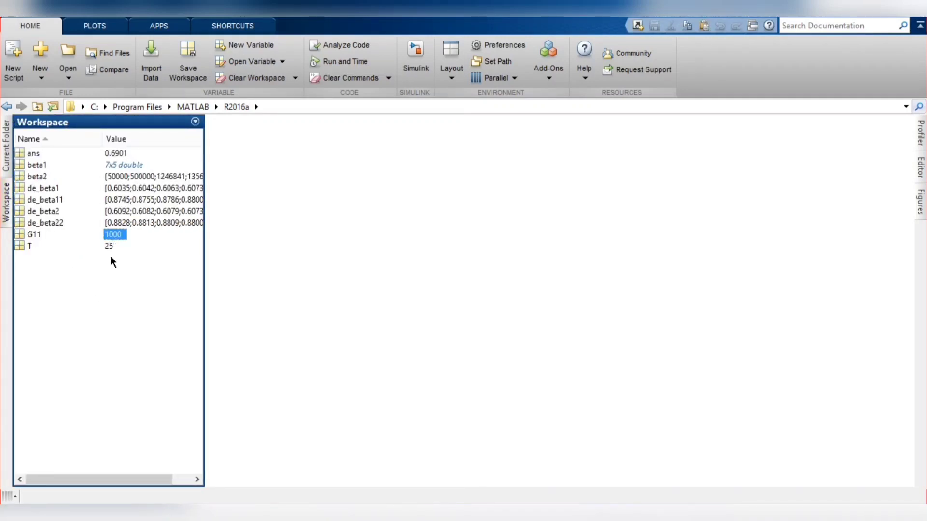
{"action": "left_click", "coordinate": [292, 256]}
{"action": "key", "text": "alt+Tab"}
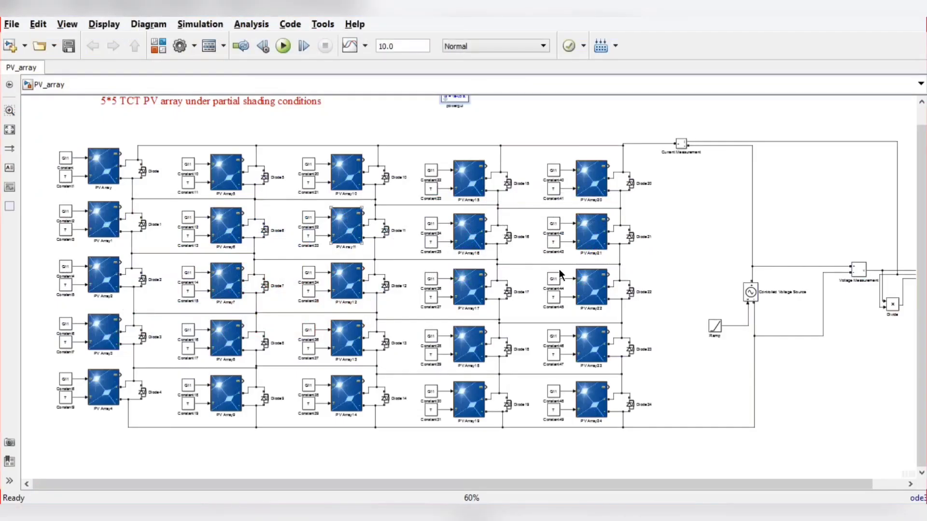
{"action": "scroll", "coordinate": [90, 173], "scroll_direction": "up", "scroll_amount": 2}
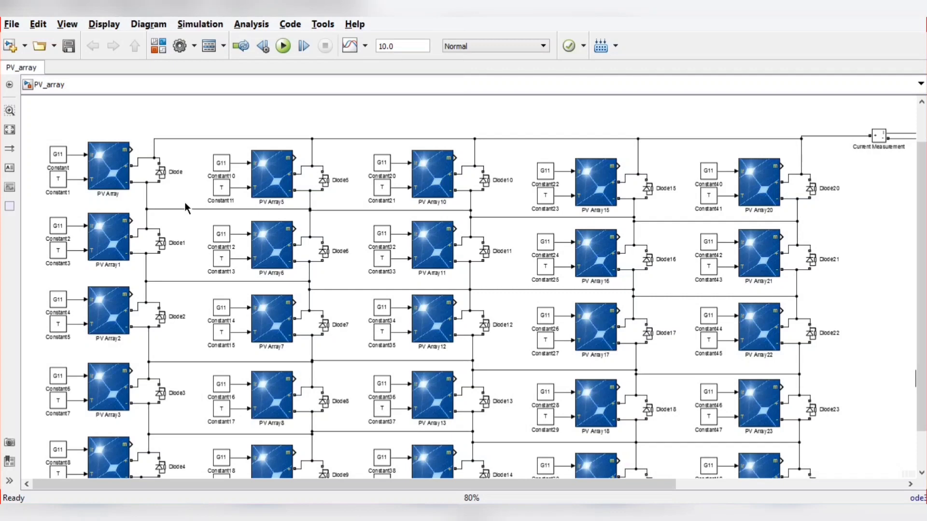
{"action": "scroll", "coordinate": [185, 202], "scroll_direction": "down", "scroll_amount": 2}
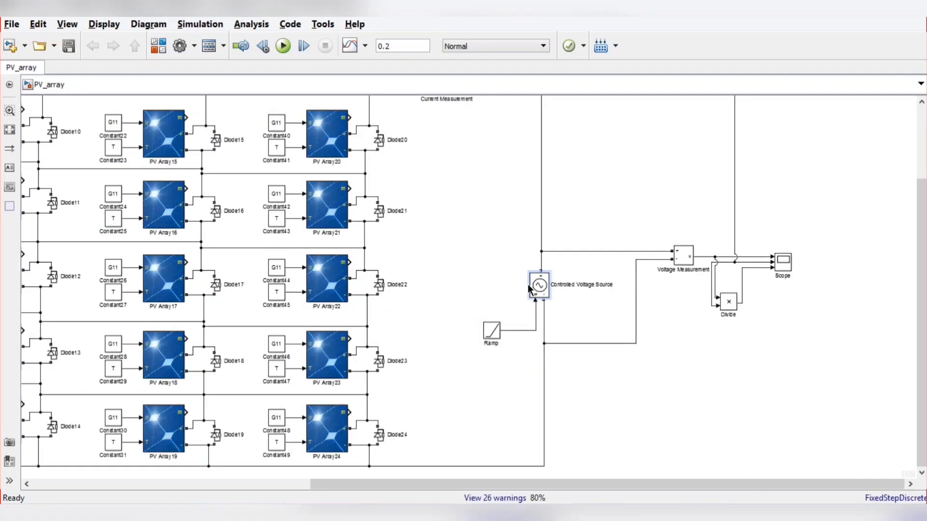
- Check the Controlled Voltage Source's source type options and accept the block's parameters
{"action": "left_click", "coordinate": [540, 289]}
{"action": "double_click", "coordinate": [542, 290]}
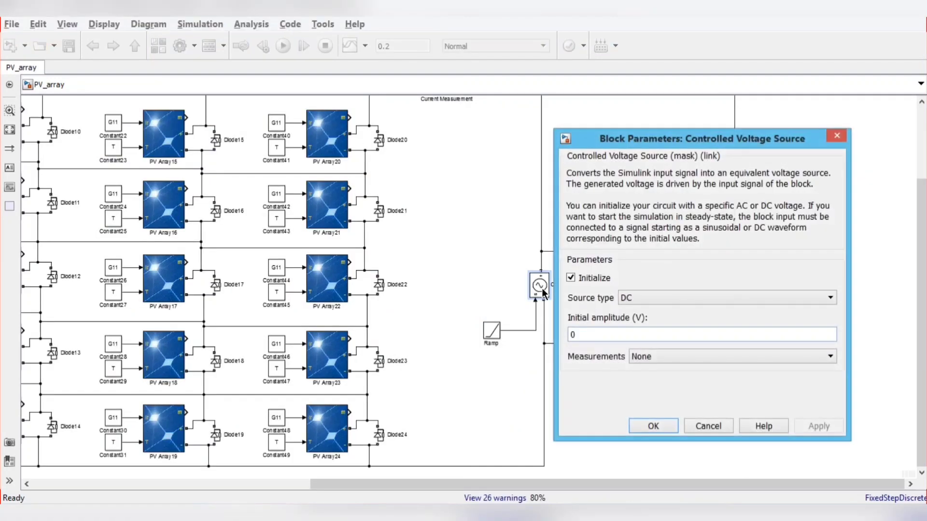
{"action": "left_click", "coordinate": [626, 300]}
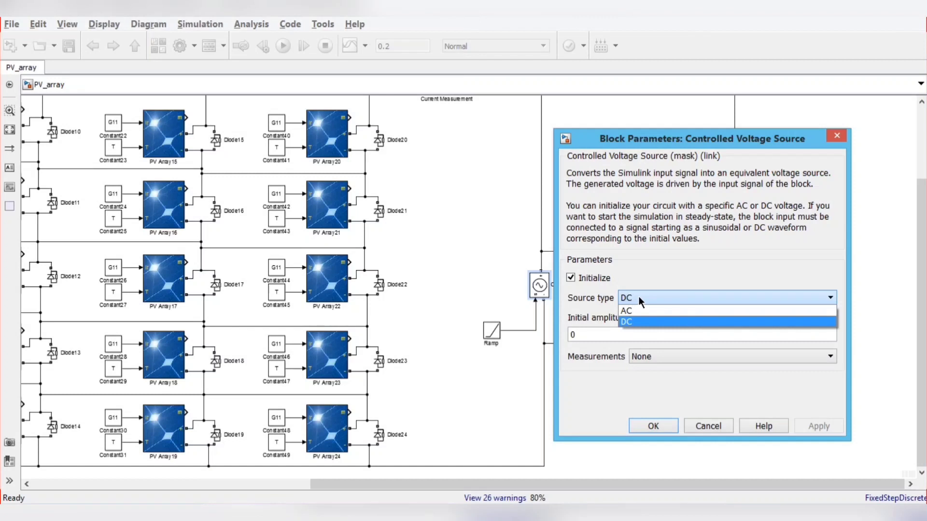
{"action": "left_click", "coordinate": [639, 296]}
{"action": "left_click", "coordinate": [653, 425]}
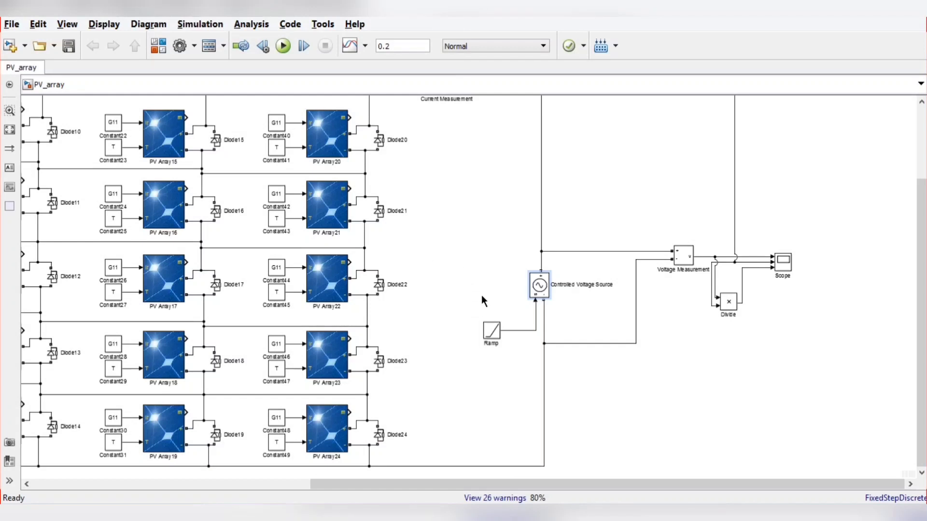
- Set the Ramp block's slope to 36.3*5*10 and the simulation stop time to 0.1
{"action": "left_click", "coordinate": [491, 337]}
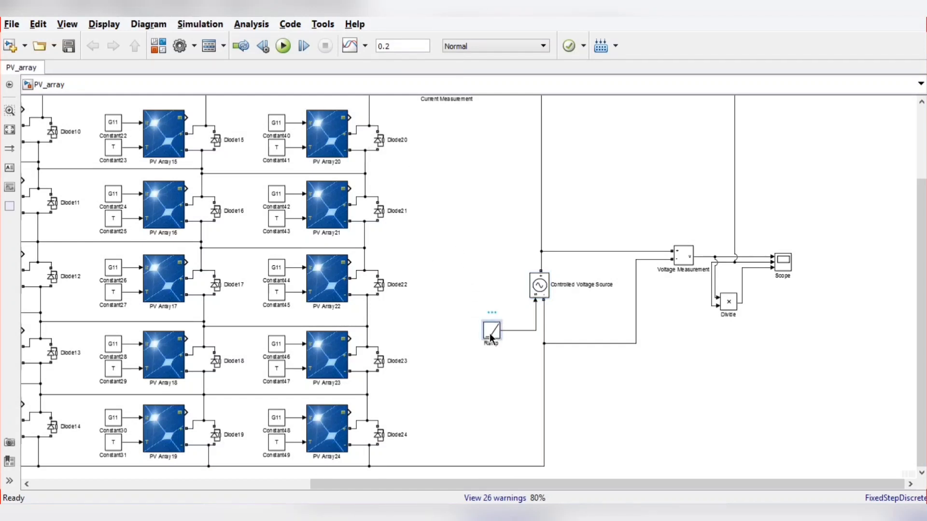
{"action": "double_click", "coordinate": [491, 337]}
{"action": "type", "text": "36.3*5*"}
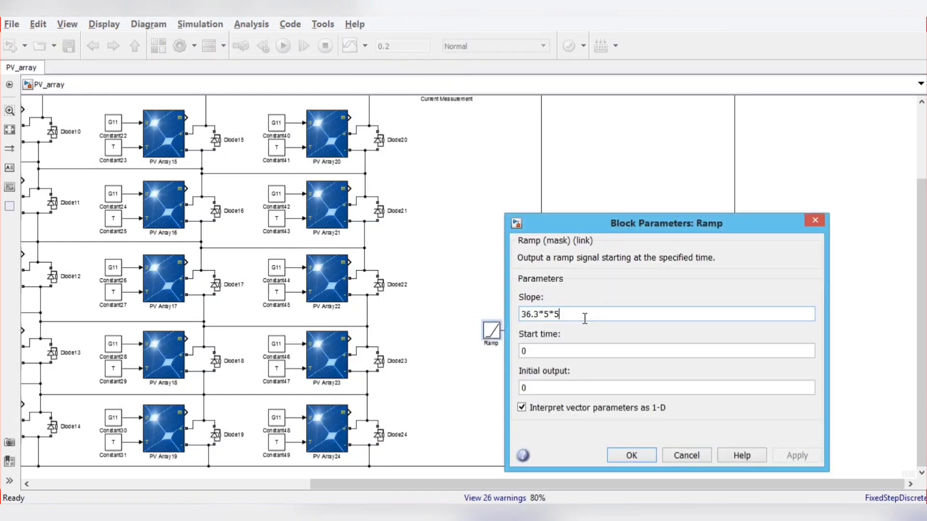
{"action": "type", "text": "10"}
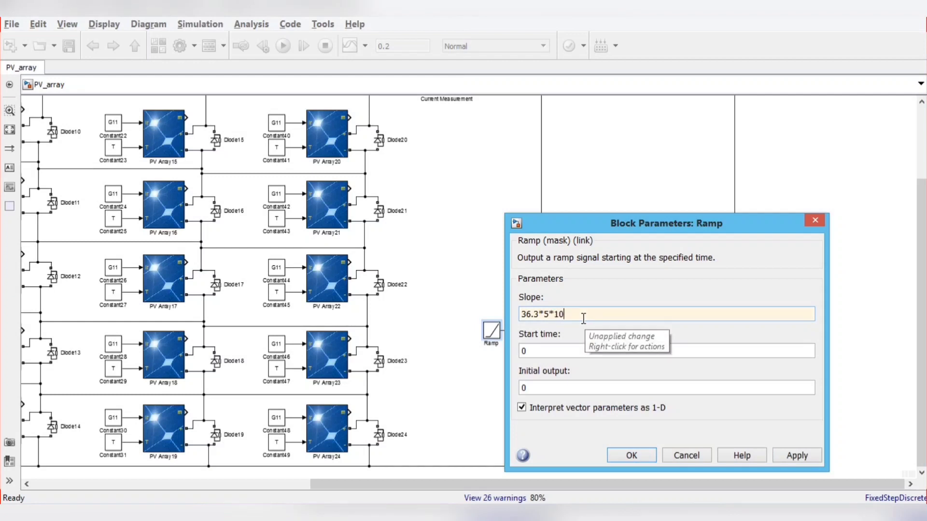
{"action": "key", "text": "Return"}
{"action": "double_click", "coordinate": [395, 49]}
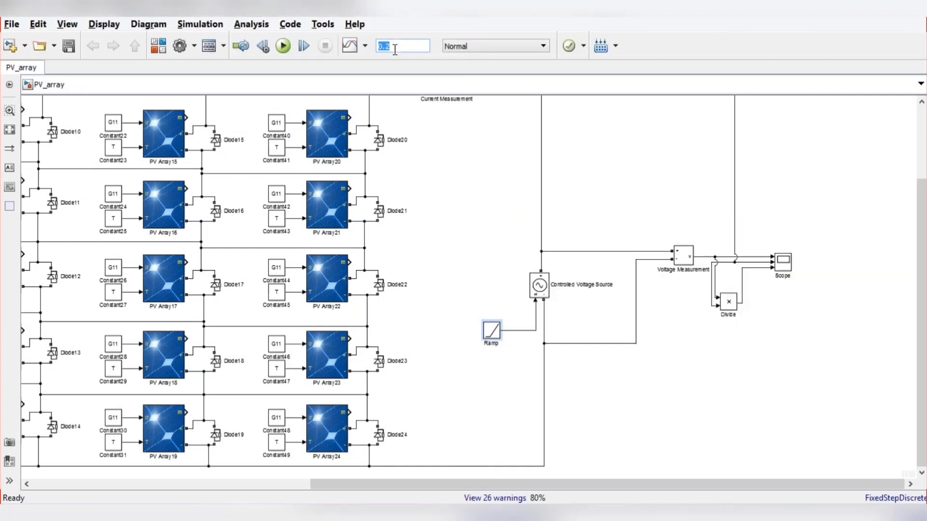
{"action": "key", "text": "BackSpace"}
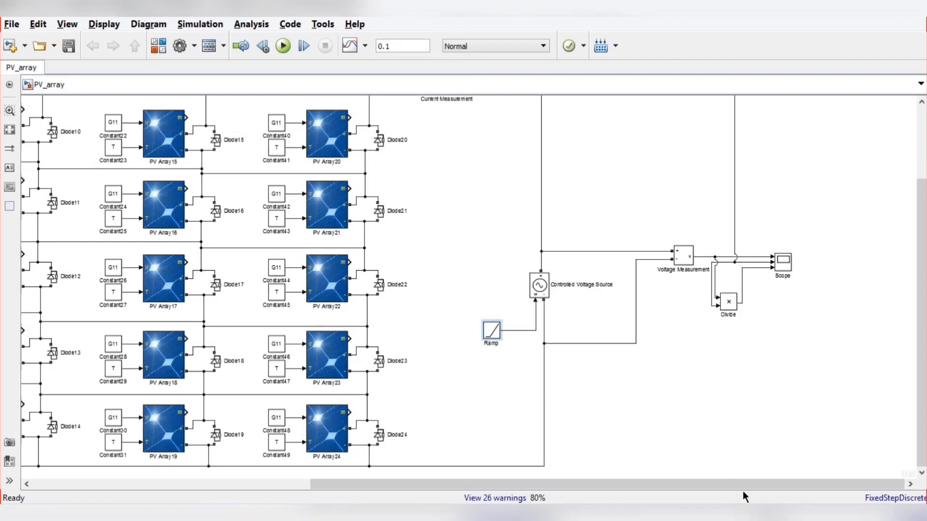
- Run the simulation and scale the Scope's axes to fit the voltage, current and power curves
{"action": "key", "text": "ctrl+t"}
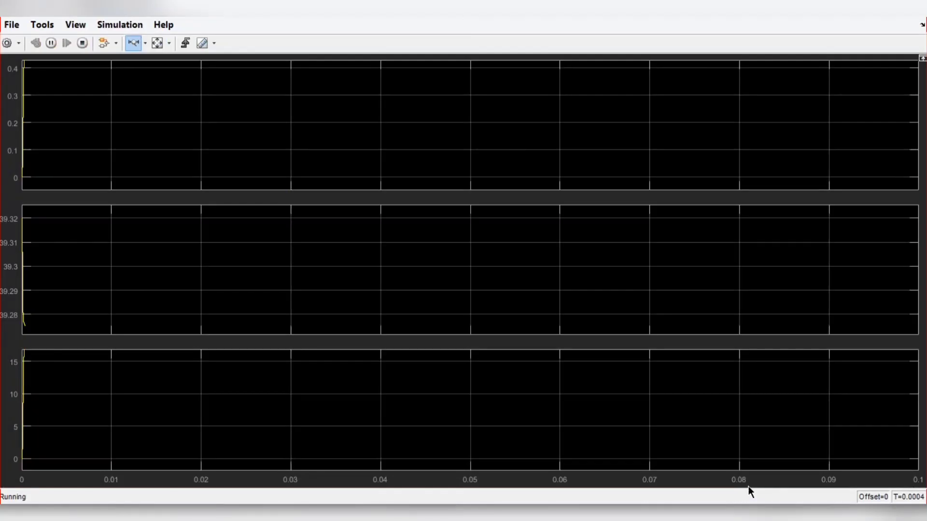
{"action": "left_click", "coordinate": [155, 41]}
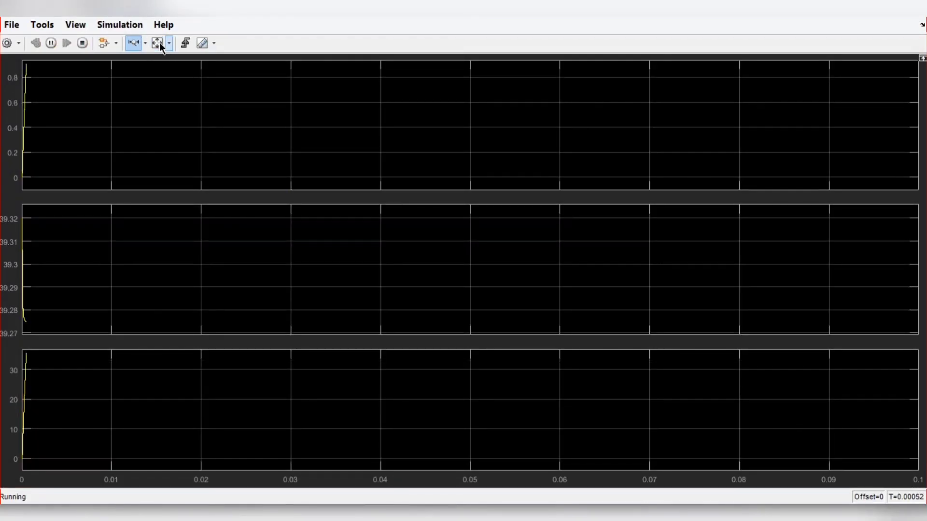
{"action": "left_click", "coordinate": [159, 43]}
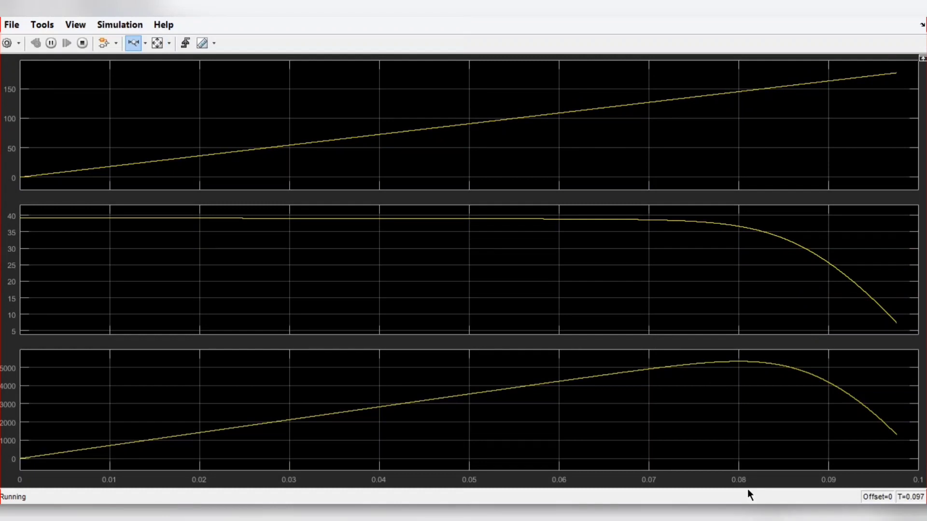
{"action": "left_click", "coordinate": [158, 43]}
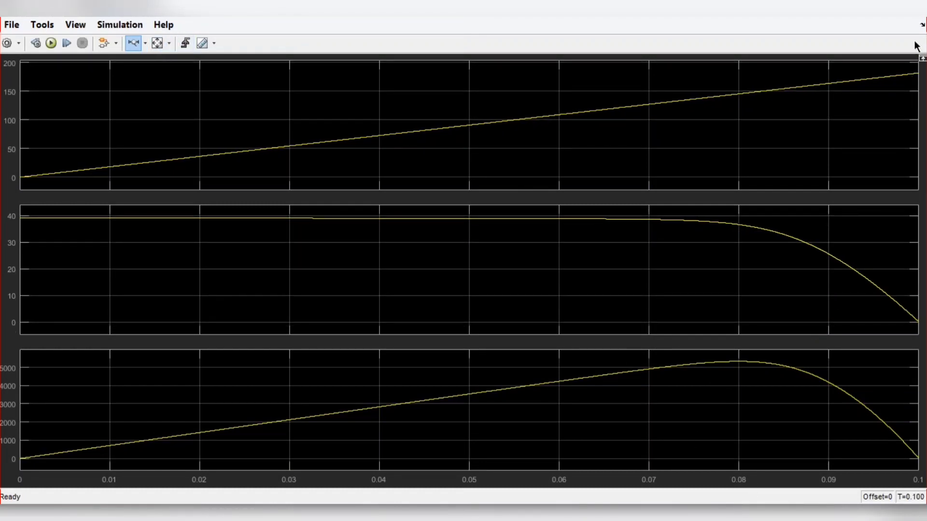
- Reopen the Scope to examine the array's voltage, current and power curves, and close it
{"action": "left_click", "coordinate": [917, 7]}
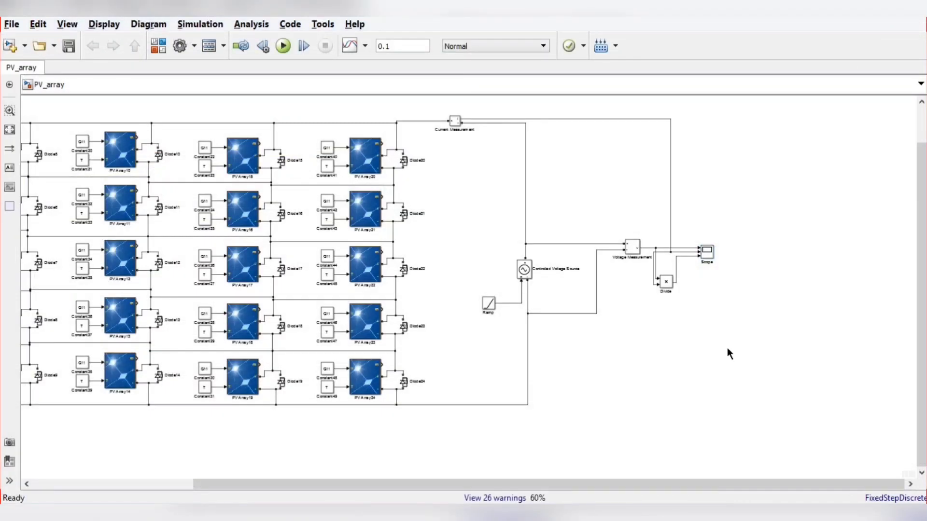
{"action": "double_click", "coordinate": [706, 251]}
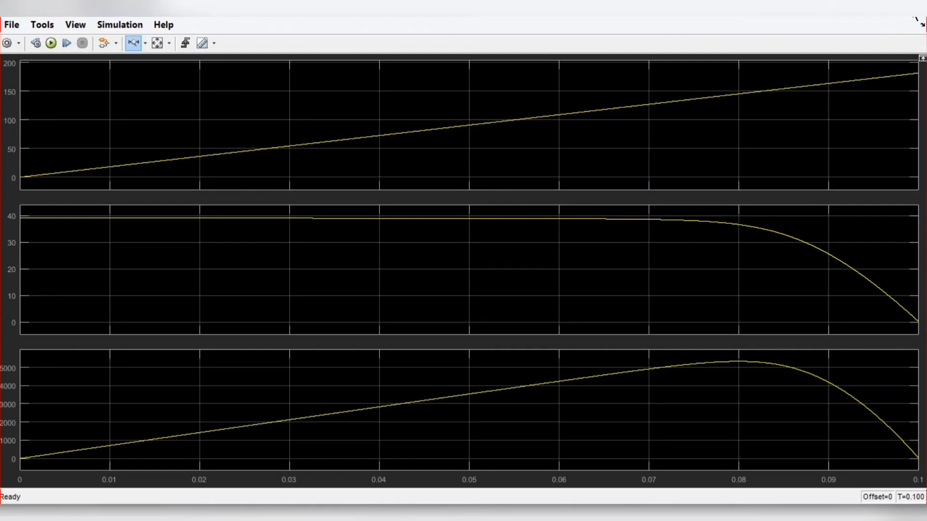
{"action": "left_click", "coordinate": [916, 20]}
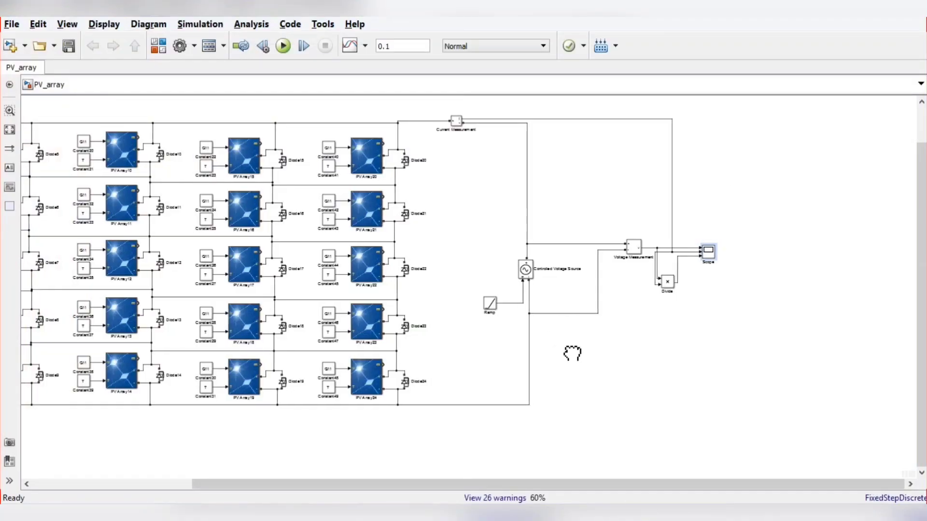
{"action": "left_click_drag", "start_coordinate": [573, 354], "coordinate": [656, 354]}
{"action": "scroll", "coordinate": [382, 321], "scroll_direction": "up", "scroll_amount": 2}
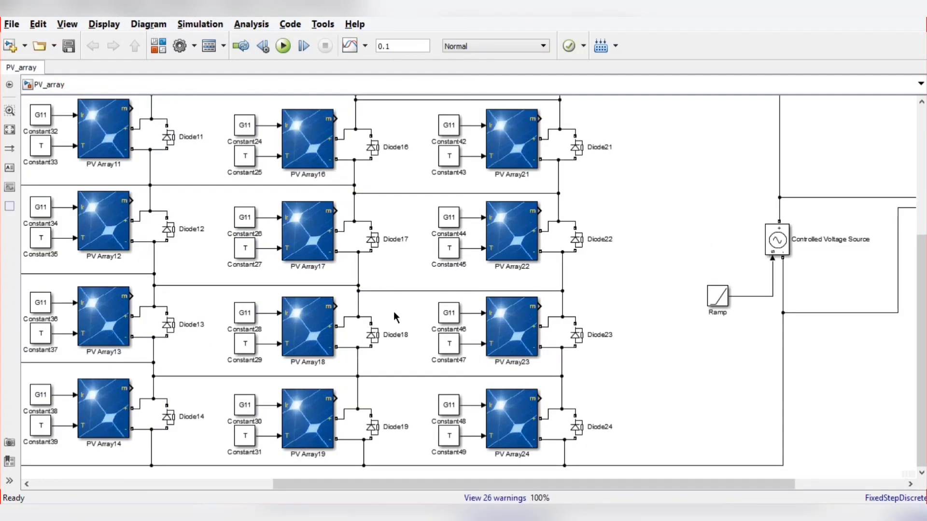
{"action": "scroll", "coordinate": [399, 304], "scroll_direction": "down", "scroll_amount": 2}
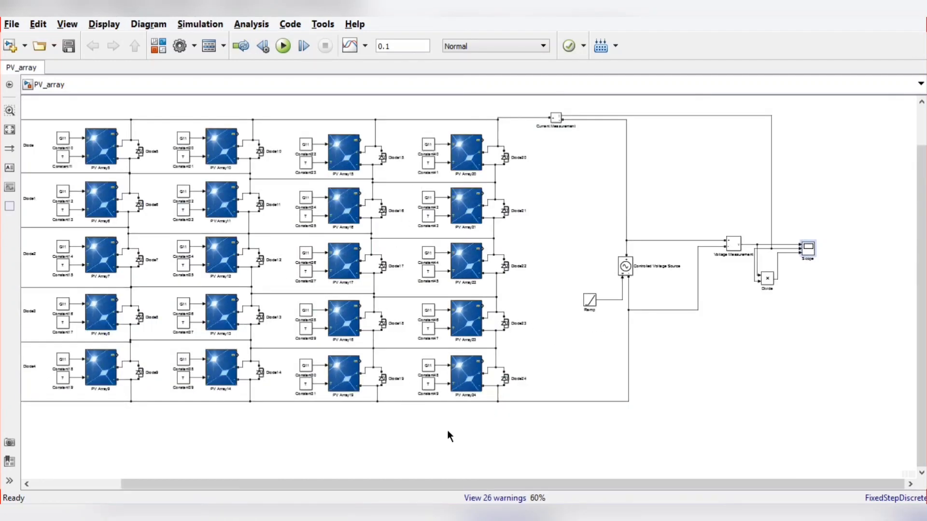
{"action": "scroll", "coordinate": [383, 290], "scroll_direction": "up", "scroll_amount": 1}
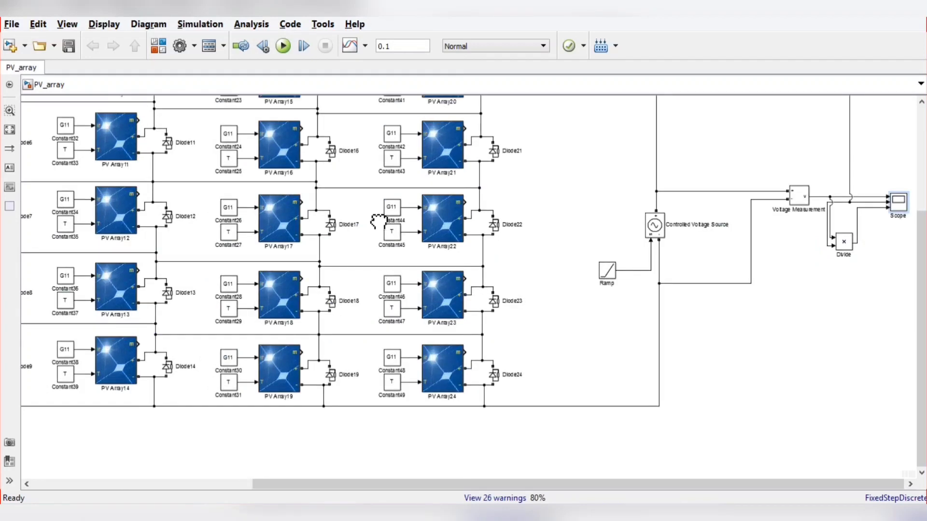
- Change the irradiance constants of the upper four PV arrays in the last column to G12
{"action": "double_click", "coordinate": [392, 149]}
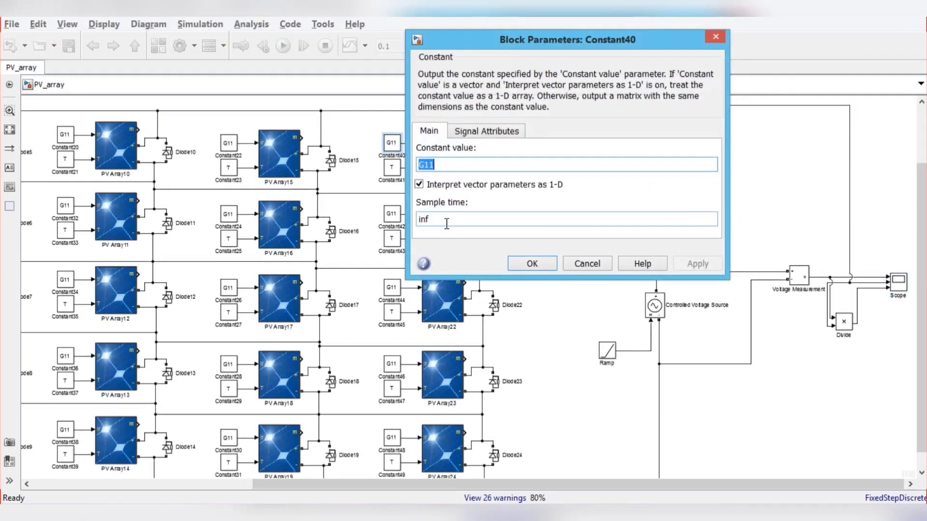
{"action": "key", "text": "End"}
{"action": "key", "text": "shift+Left"}
{"action": "type", "text": "2"}
{"action": "key", "text": "Return"}
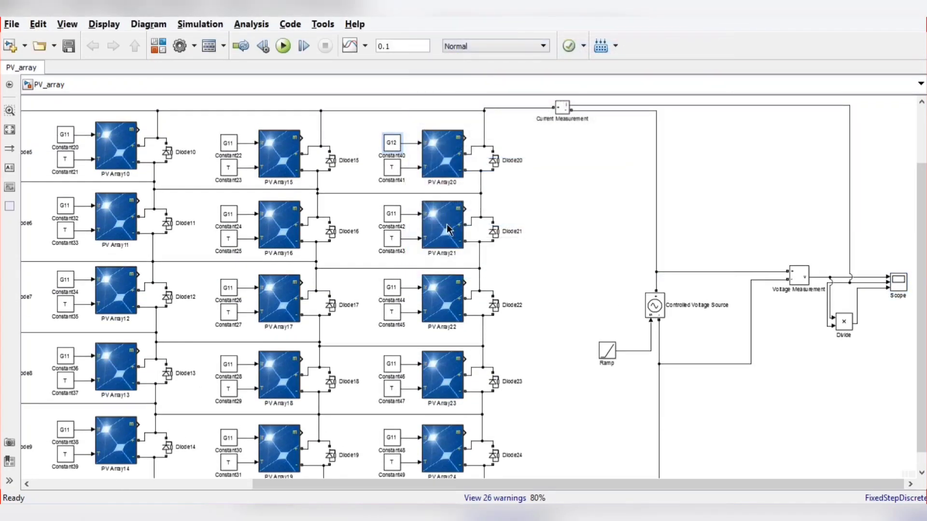
{"action": "double_click", "coordinate": [391, 213]}
{"action": "double_click", "coordinate": [392, 287]}
{"action": "type", "text": "2"}
{"action": "key", "text": "Return"}
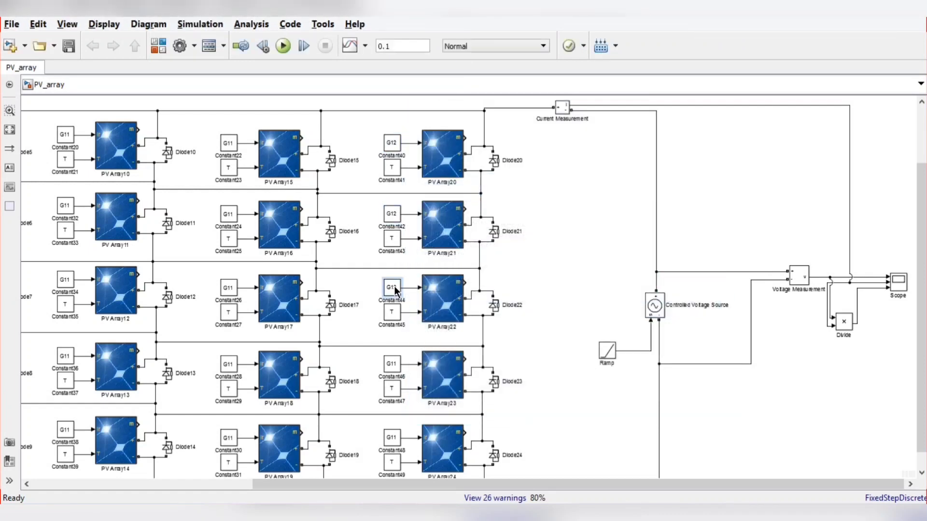
{"action": "double_click", "coordinate": [391, 364]}
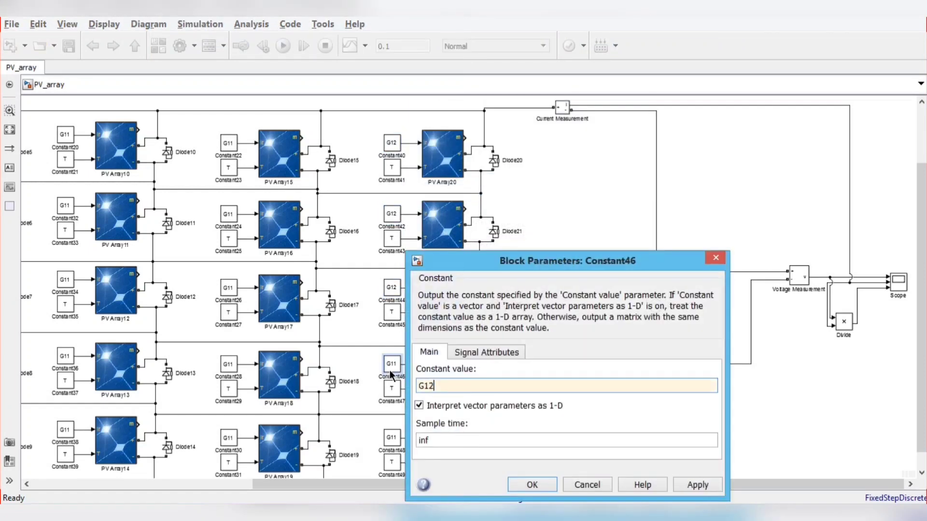
{"action": "type", "text": "2"}
{"action": "key", "text": "Return"}
- Change the irradiance constants of all five PV arrays in the bottom row to G12
{"action": "scroll", "coordinate": [390, 369], "scroll_direction": "down", "scroll_amount": 3}
{"action": "double_click", "coordinate": [397, 291]}
{"action": "double_click", "coordinate": [240, 301]}
{"action": "key", "text": "Return"}
{"action": "scroll", "coordinate": [265, 299], "scroll_direction": "left", "scroll_amount": 5}
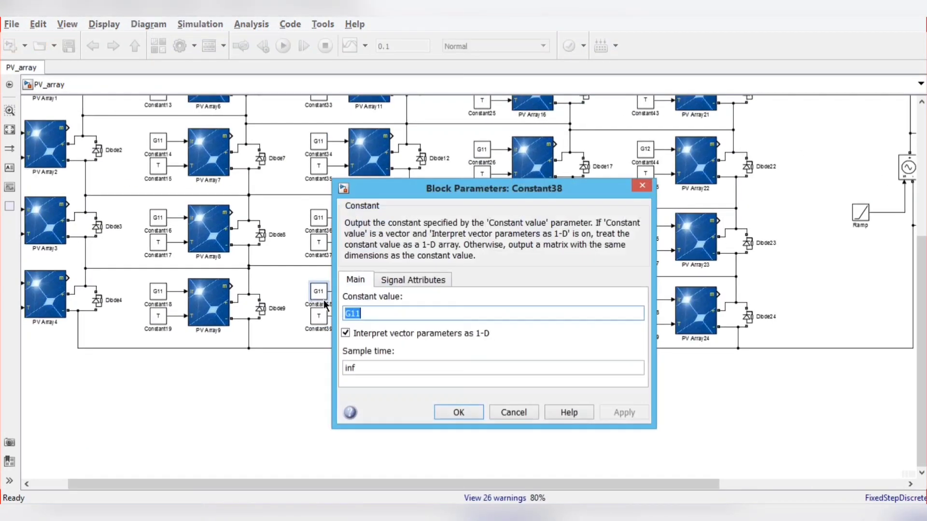
{"action": "double_click", "coordinate": [220, 290]}
{"action": "key", "text": "BackSpace"}
{"action": "type", "text": "2"}
{"action": "key", "text": "Return"}
{"action": "double_click", "coordinate": [56, 278]}
{"action": "key", "text": "BackSpace"}
{"action": "type", "text": "2"}
{"action": "key", "text": "Return"}
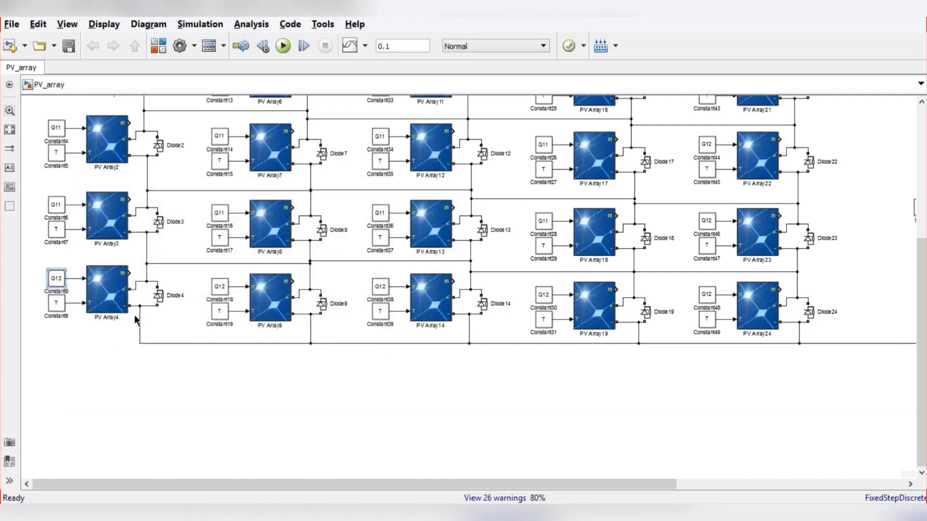
{"action": "scroll", "coordinate": [414, 379], "scroll_direction": "up", "scroll_amount": 3}
{"action": "scroll", "coordinate": [414, 379], "scroll_direction": "right", "scroll_amount": 2}
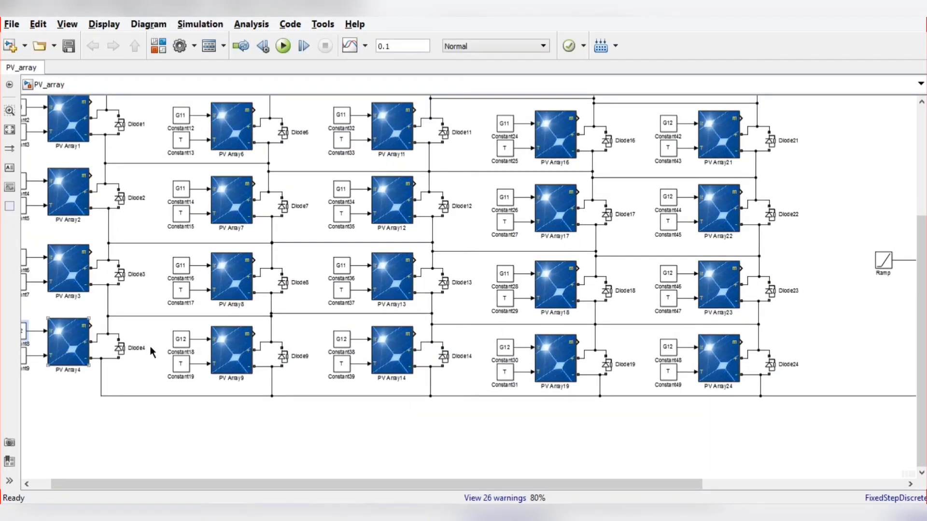
{"action": "left_click", "coordinate": [507, 351]}
{"action": "left_click", "coordinate": [283, 358]}
{"action": "scroll", "coordinate": [646, 383], "scroll_direction": "up", "scroll_amount": 3}
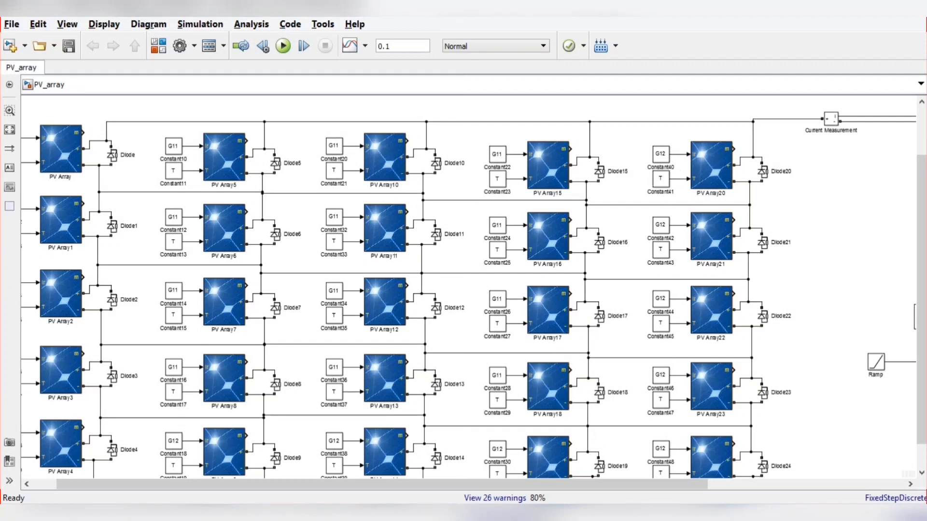
- Switch to the MATLAB Command Window, define G12=600; and return to the Simulink model
{"action": "mouse_move", "coordinate": [332, 507]}
{"action": "left_click", "coordinate": [331, 476]}
{"action": "type", "text": "G"}
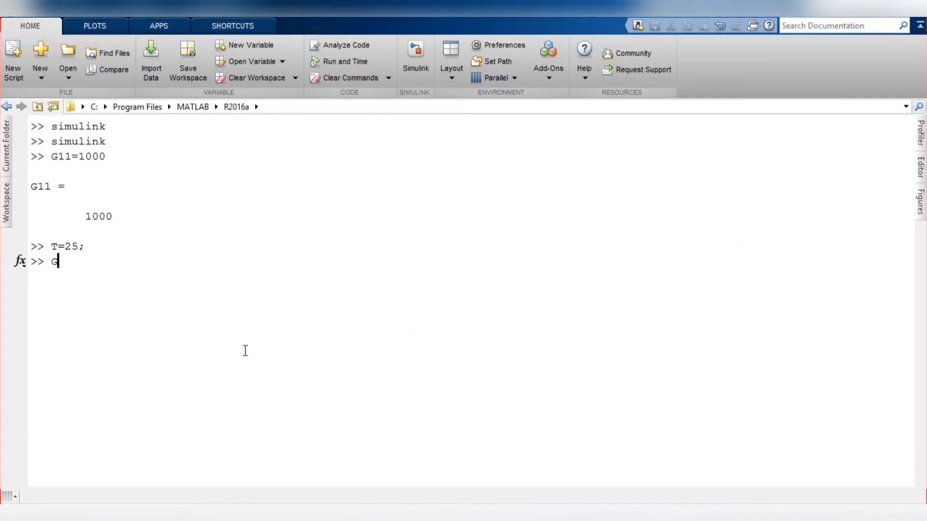
{"action": "type", "text": "12=600;"}
{"action": "key", "text": "Return"}
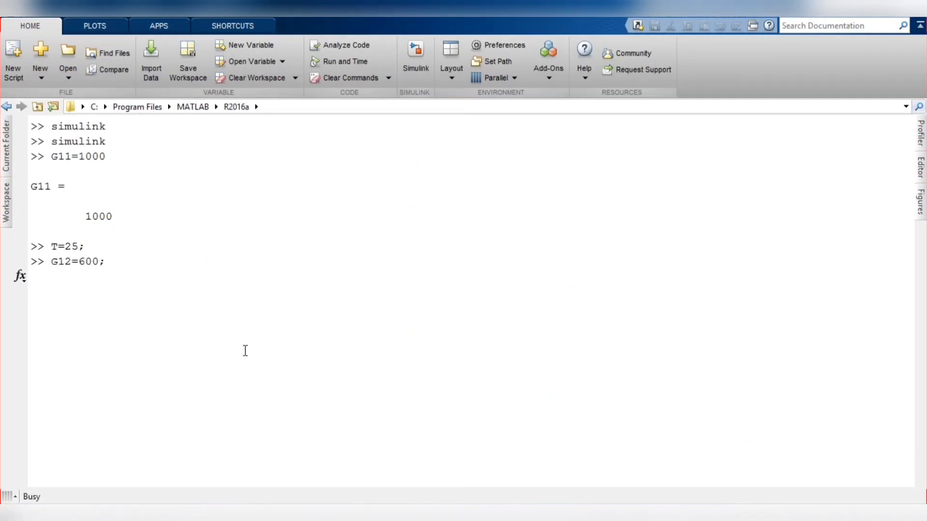
{"action": "key", "text": "alt+Tab"}
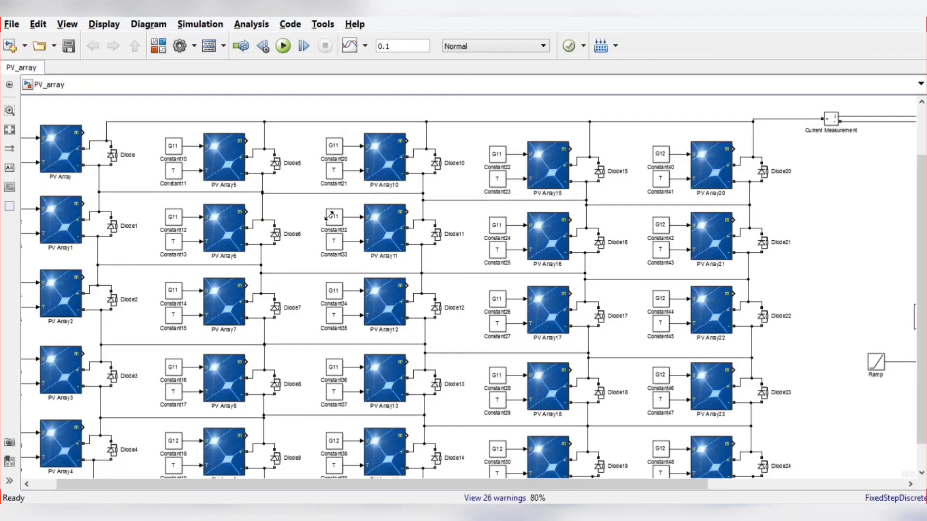
- Open the Scope and zoom in on the power curve's peak near 0.08 to read the maximum power without shading
{"action": "key", "text": "space"}
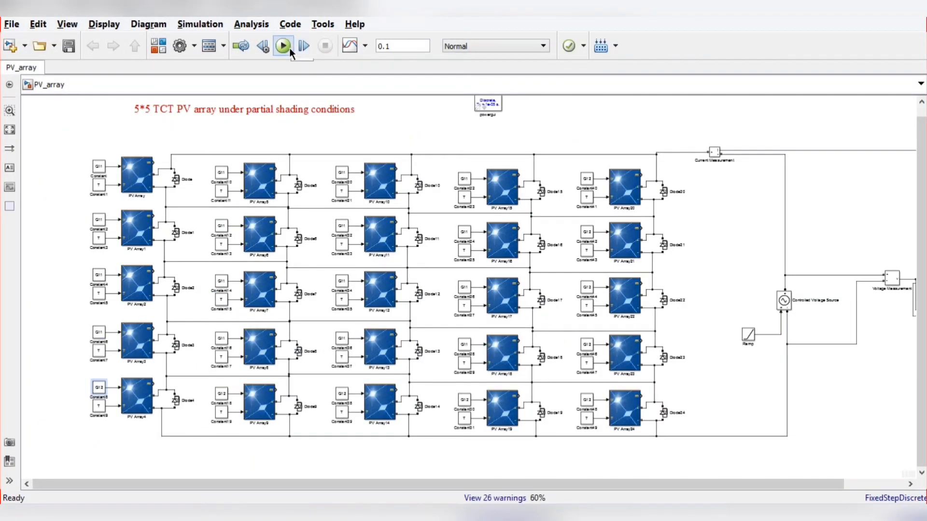
{"action": "left_click_drag", "start_coordinate": [821, 414], "coordinate": [740, 414]}
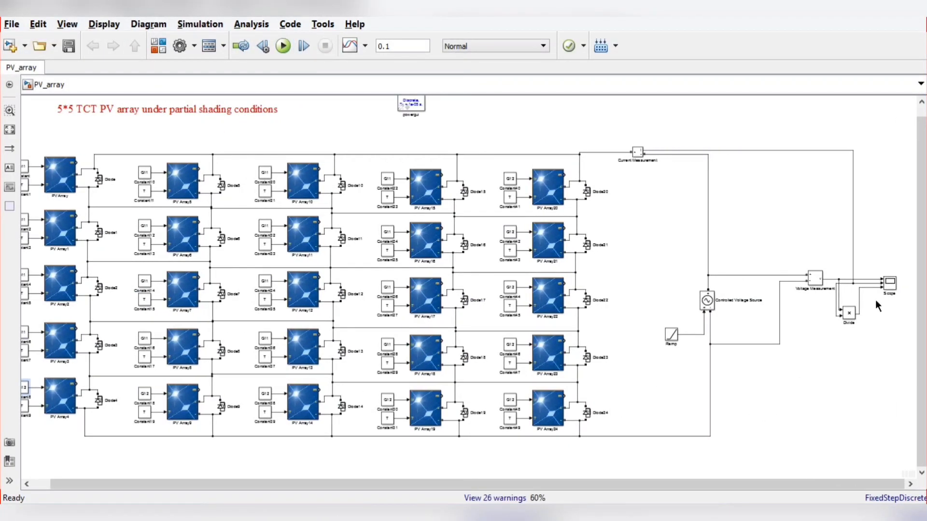
{"action": "double_click", "coordinate": [890, 284]}
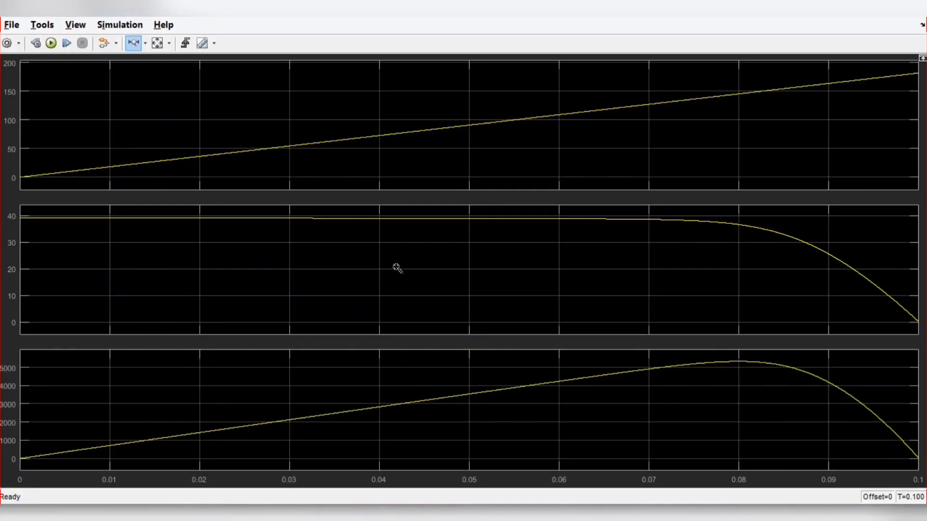
{"action": "left_click_drag", "start_coordinate": [737, 360], "coordinate": [703, 360]}
{"action": "left_click_drag", "start_coordinate": [759, 375], "coordinate": [778, 384]}
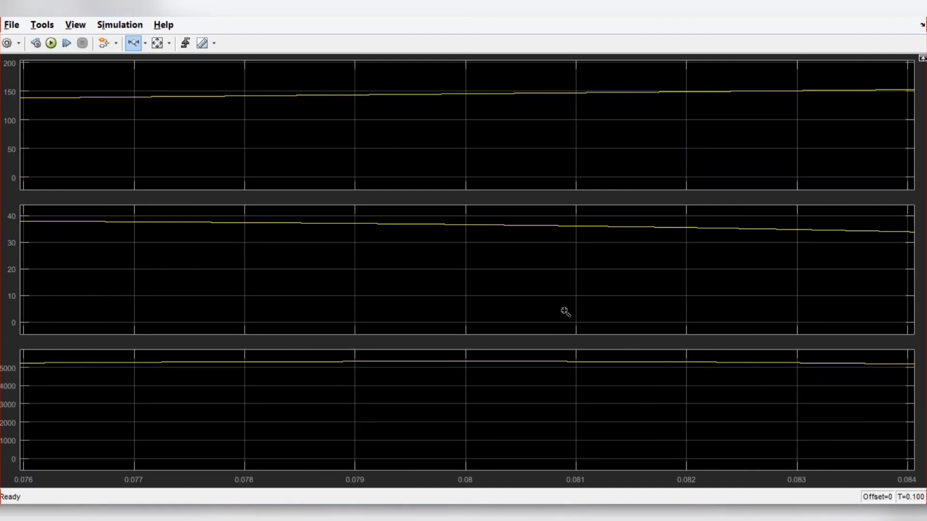
{"action": "left_click", "coordinate": [138, 43]}
{"action": "left_click", "coordinate": [146, 47]}
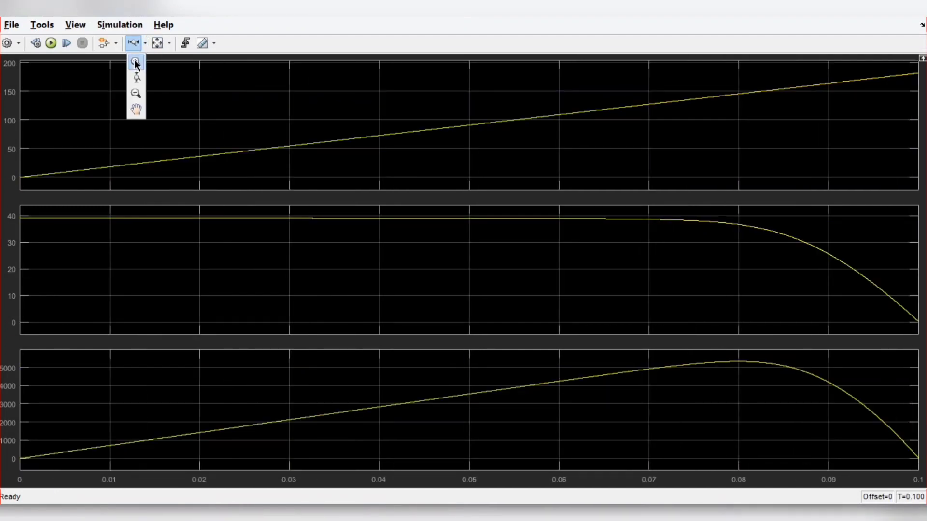
{"action": "left_click", "coordinate": [136, 64]}
{"action": "left_click_drag", "start_coordinate": [719, 355], "coordinate": [757, 373]}
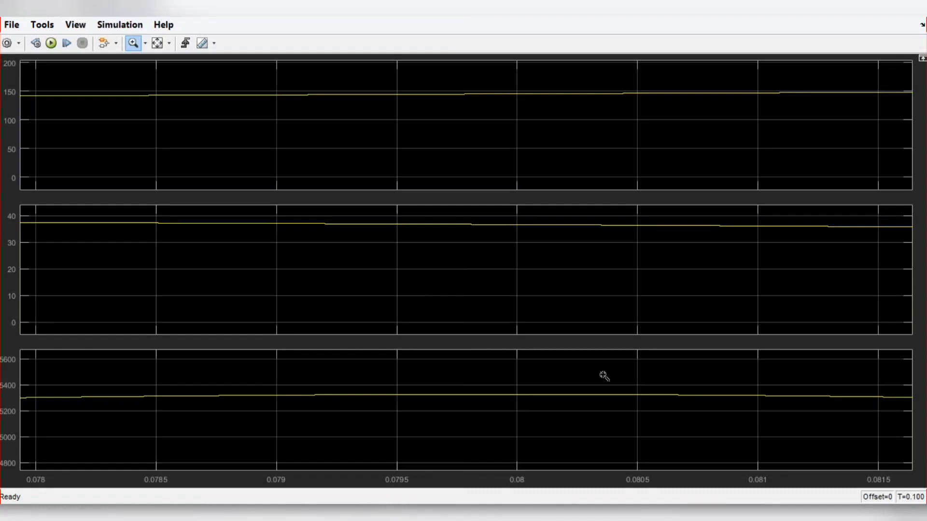
{"action": "left_click_drag", "start_coordinate": [472, 362], "coordinate": [589, 451]}
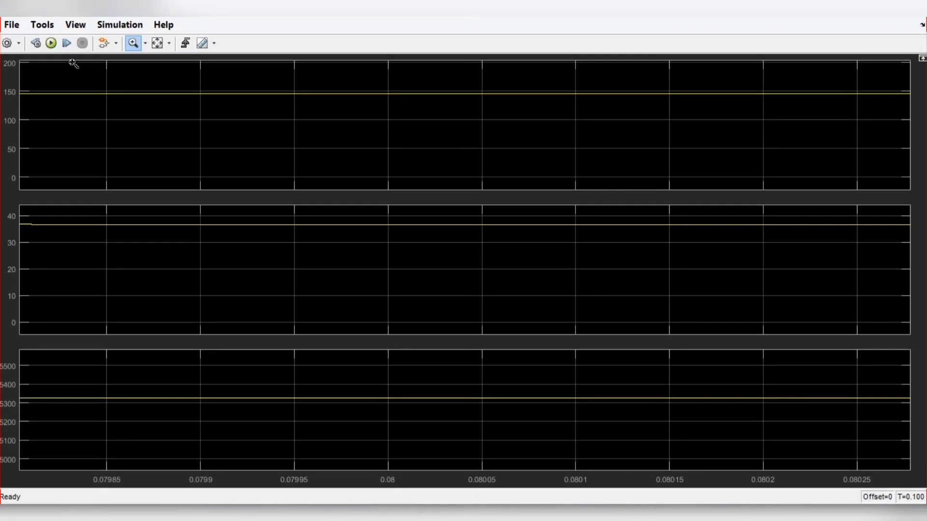
- Rerun the simulation with the shaded irradiance, examine the Scope's curves and return to the array model
{"action": "left_click", "coordinate": [51, 44]}
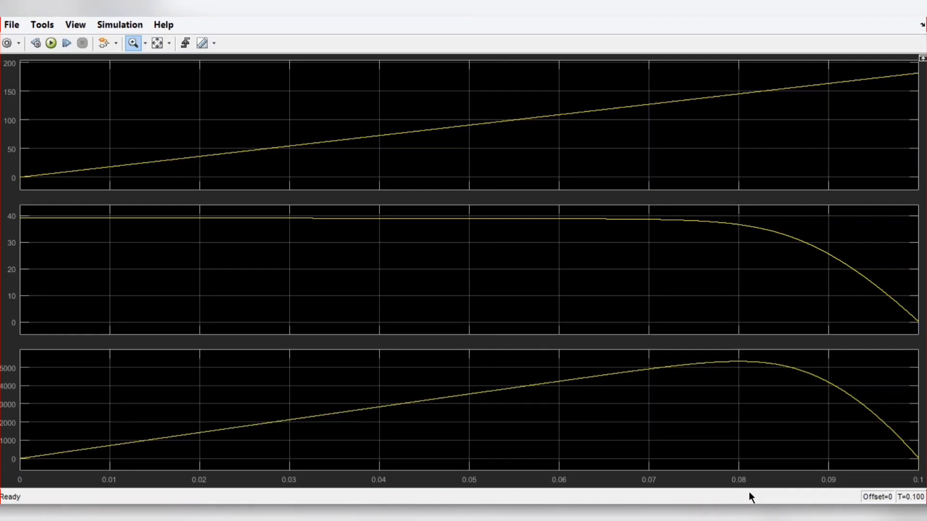
{"action": "key", "text": "ctrl+t"}
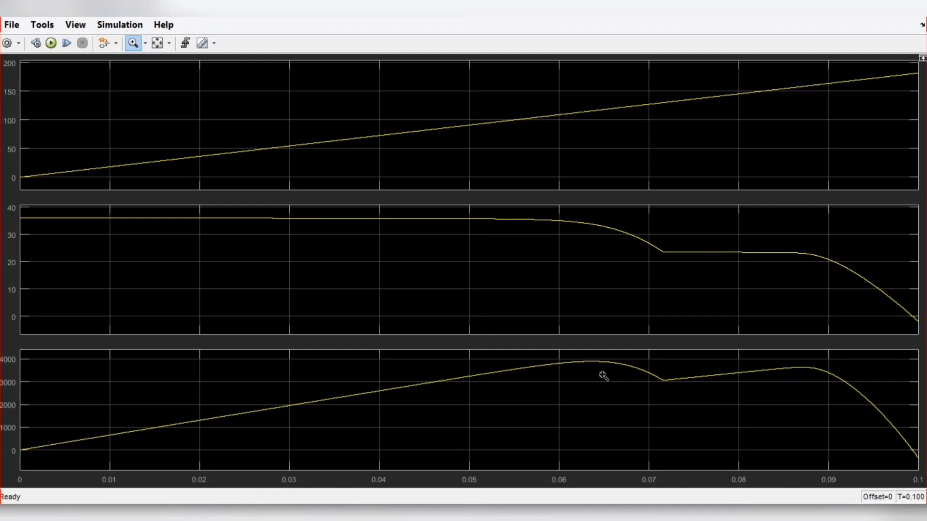
{"action": "left_click", "coordinate": [917, 8]}
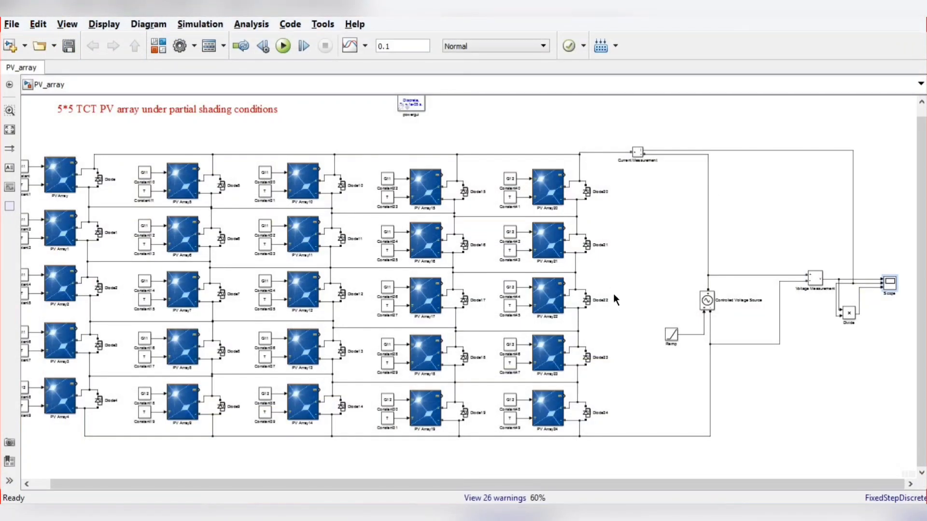
{"action": "scroll", "coordinate": [613, 294], "scroll_direction": "down", "scroll_amount": 2}
{"action": "scroll", "coordinate": [450, 308], "scroll_direction": "up", "scroll_amount": 2}
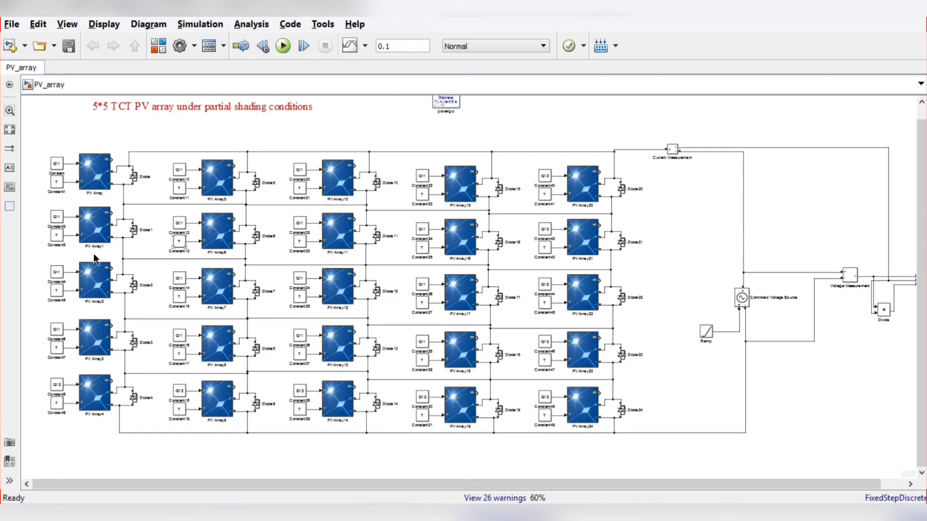